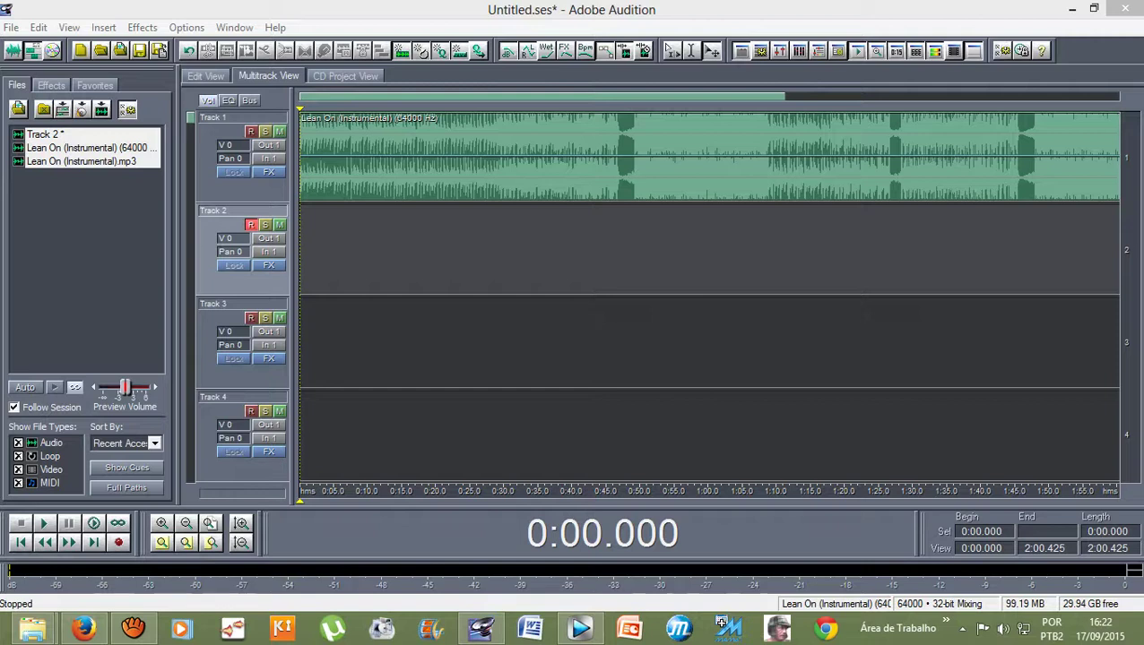
- Record a vocal take of about 14 seconds on Track 2 over the instrumental and play it back from the start
left_click(118, 542)
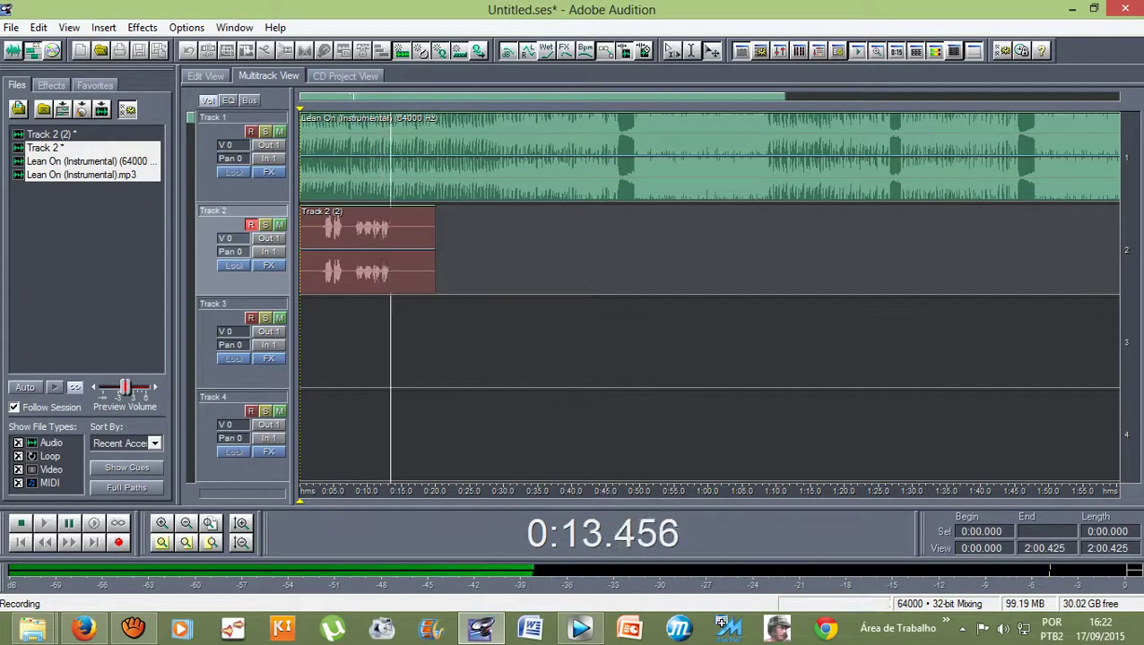
key("space")
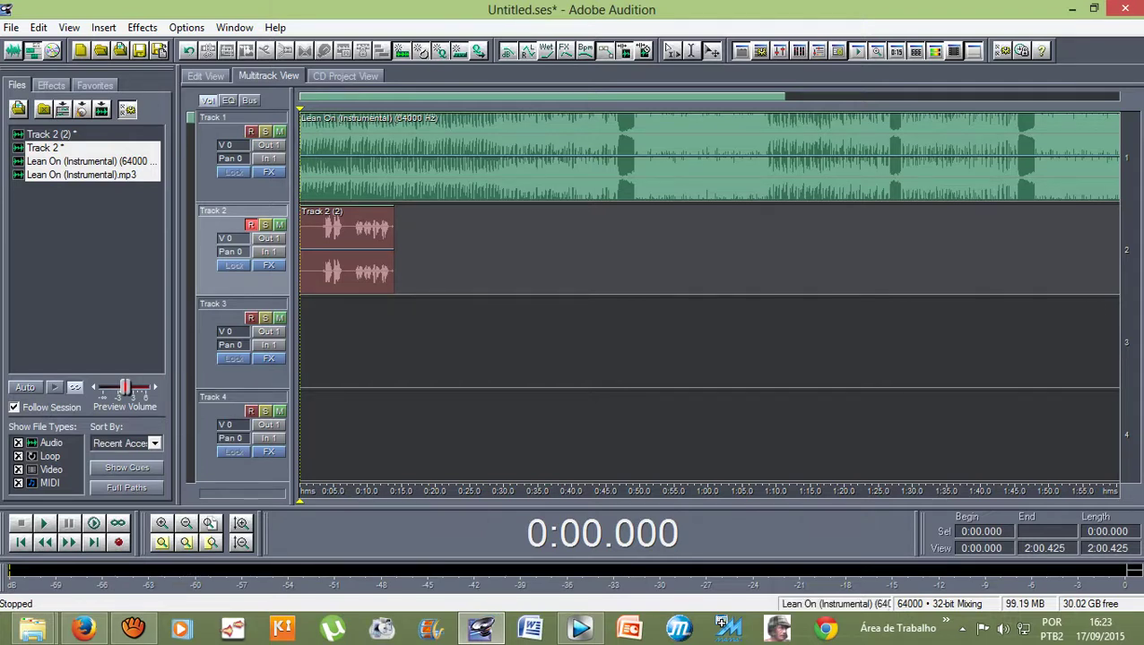
left_click_drag(301, 97, 302, 97)
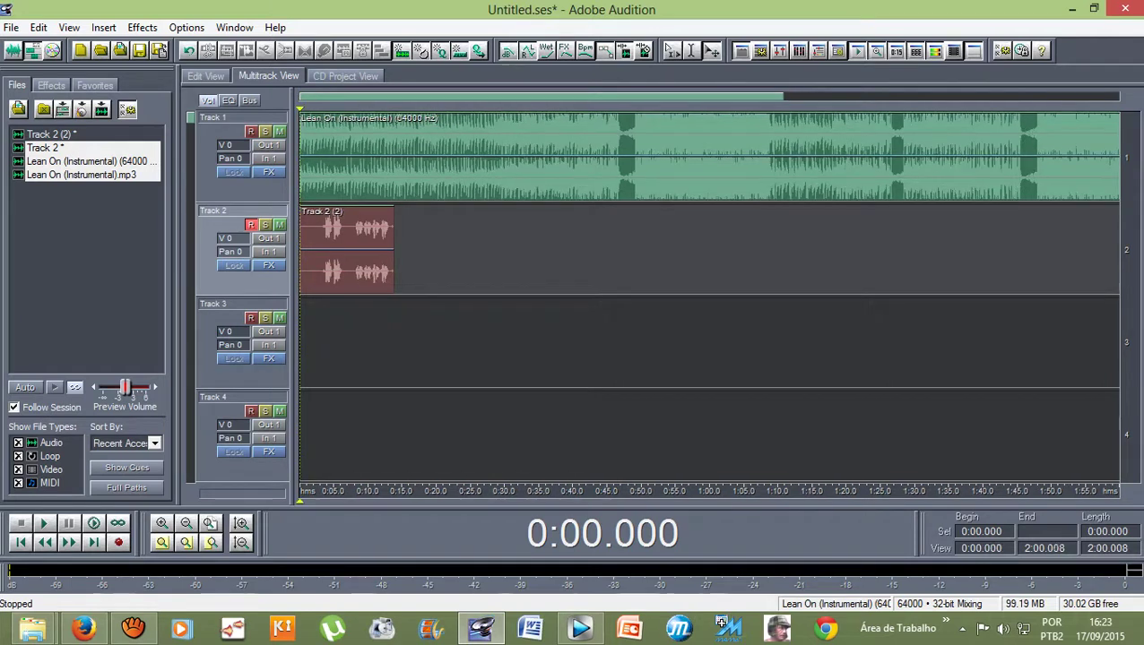
key("space")
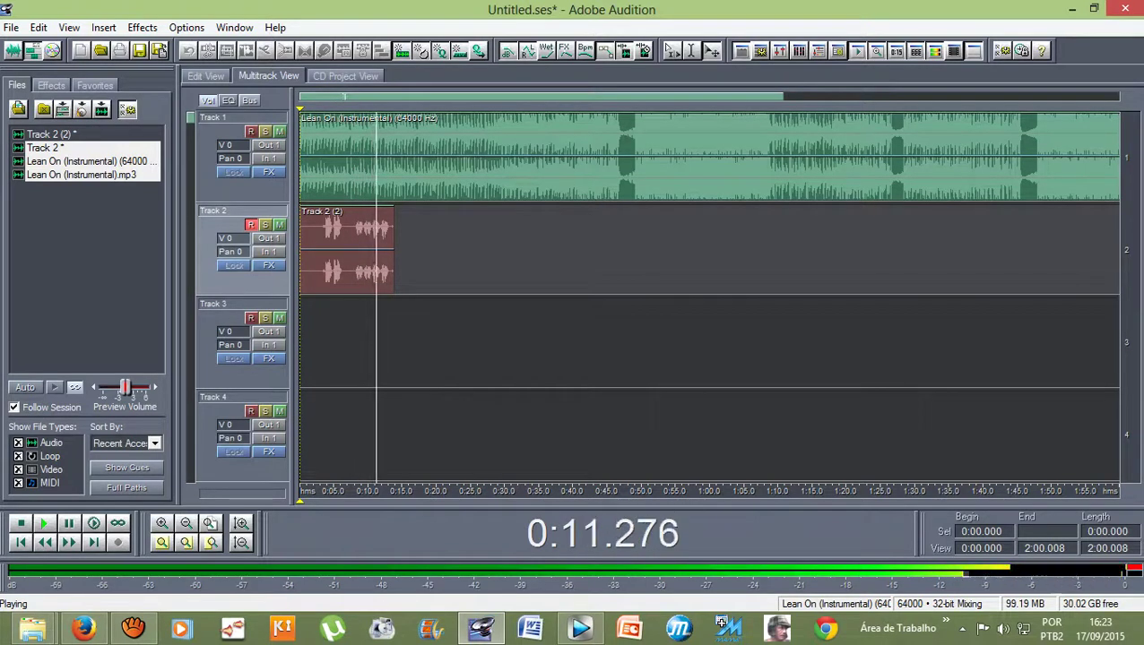
key("space")
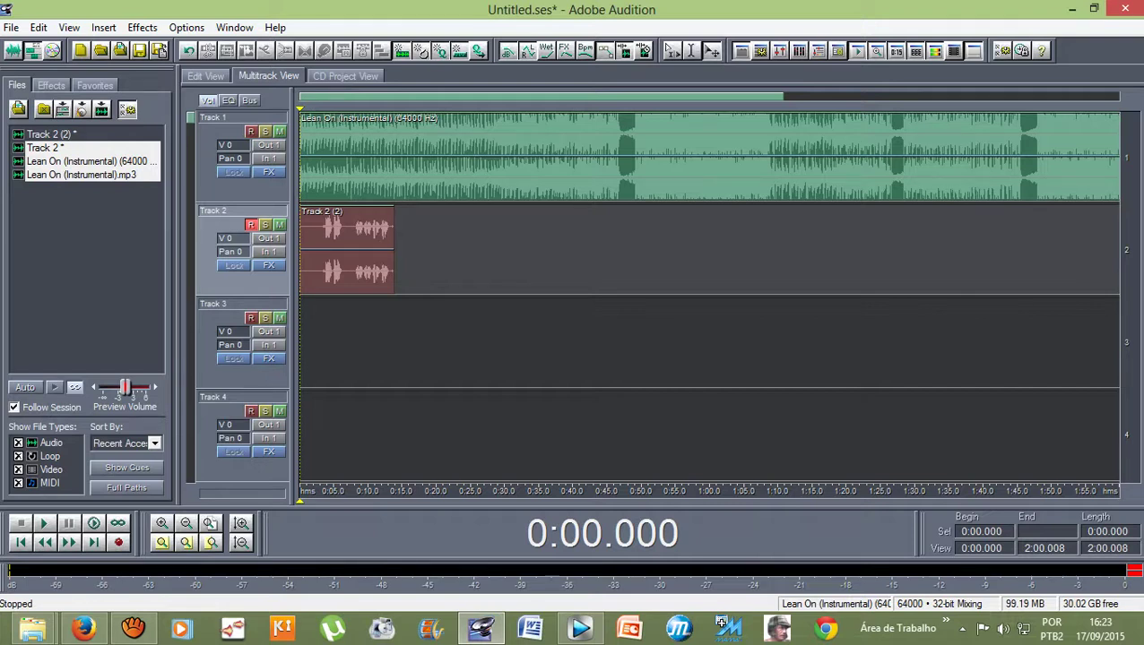
- Trim both ends of the Track 2 vocal clip to its first two phrases, from about 3.9 to 6.2 seconds
left_click(347, 250)
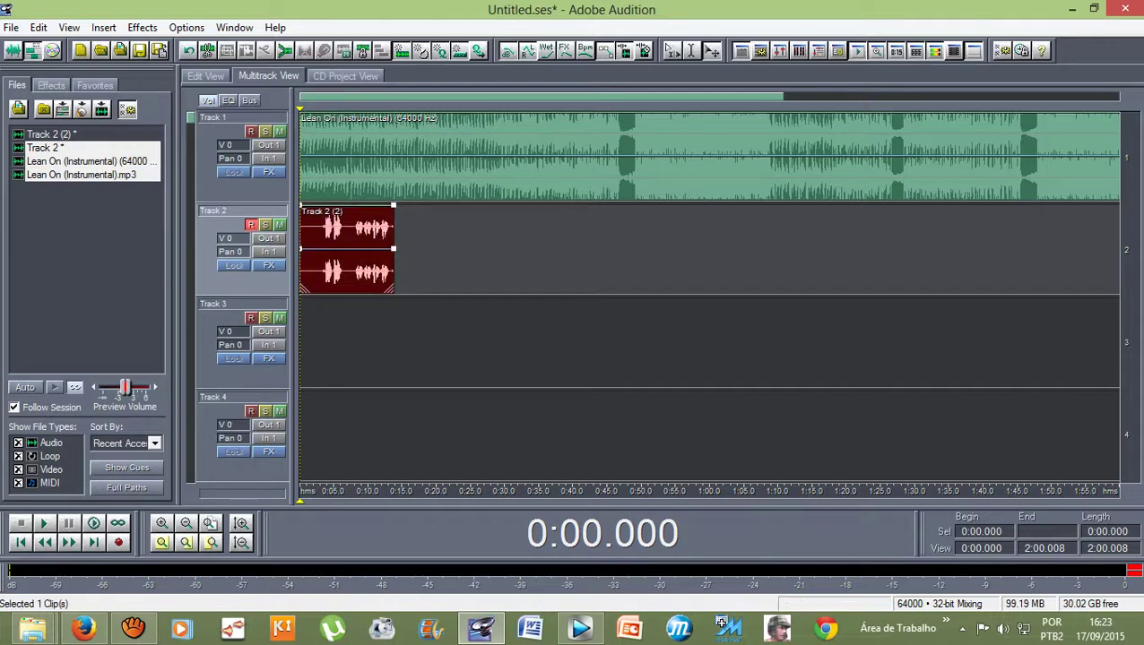
left_click_drag(394, 251, 322, 251)
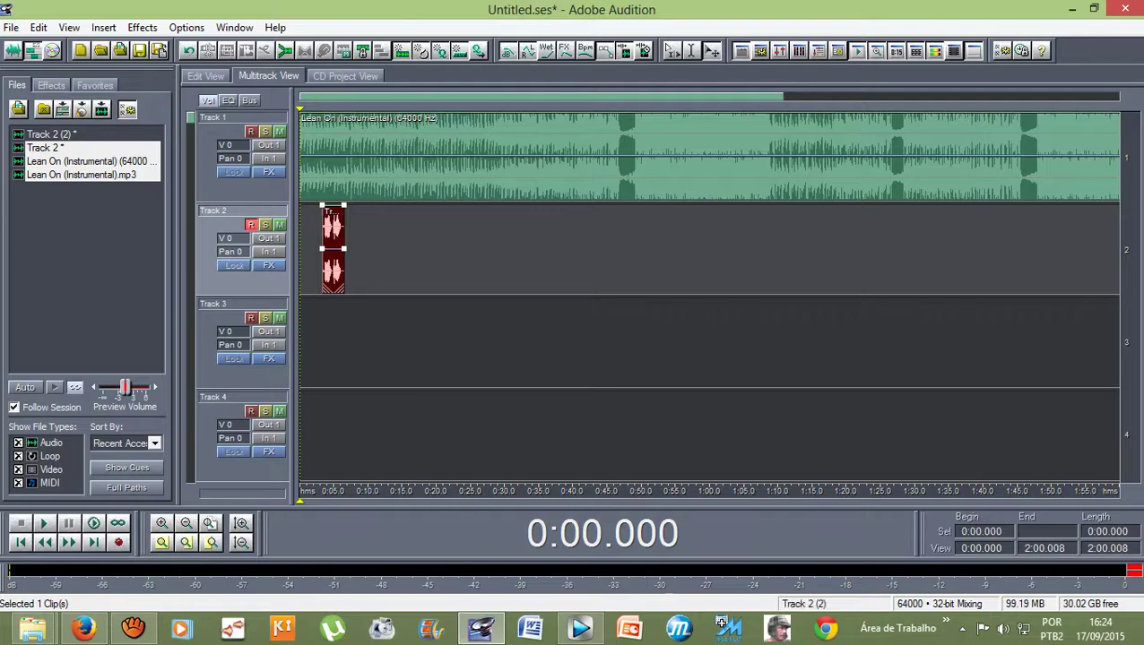
scroll(312, 187, "up", 8)
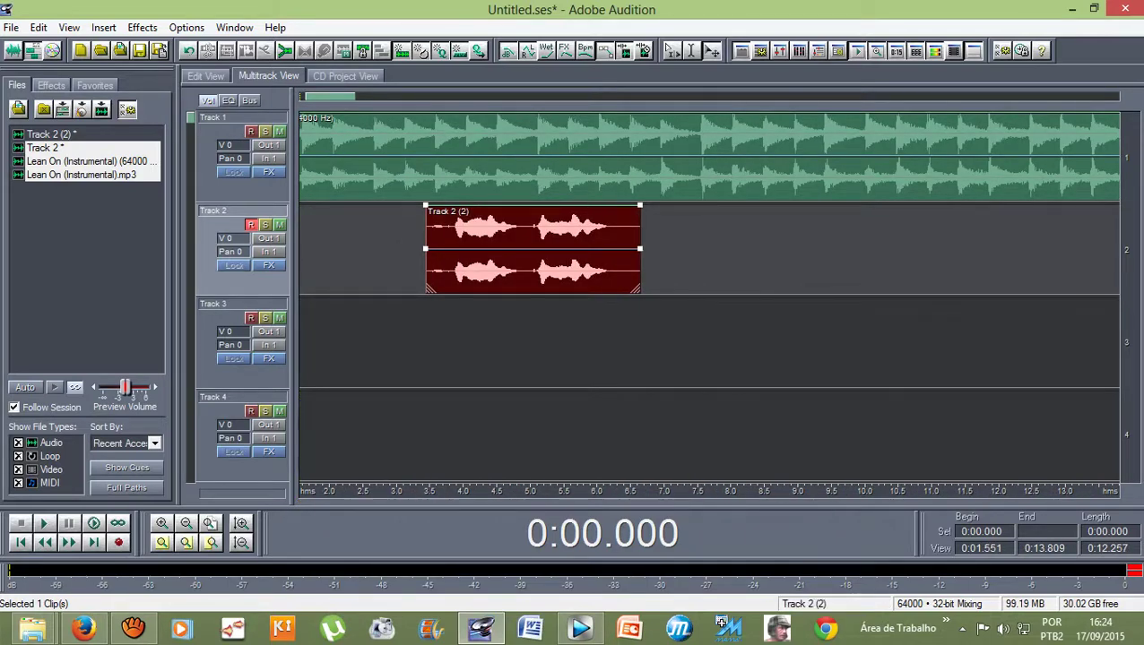
left_click_drag(426, 251, 454, 251)
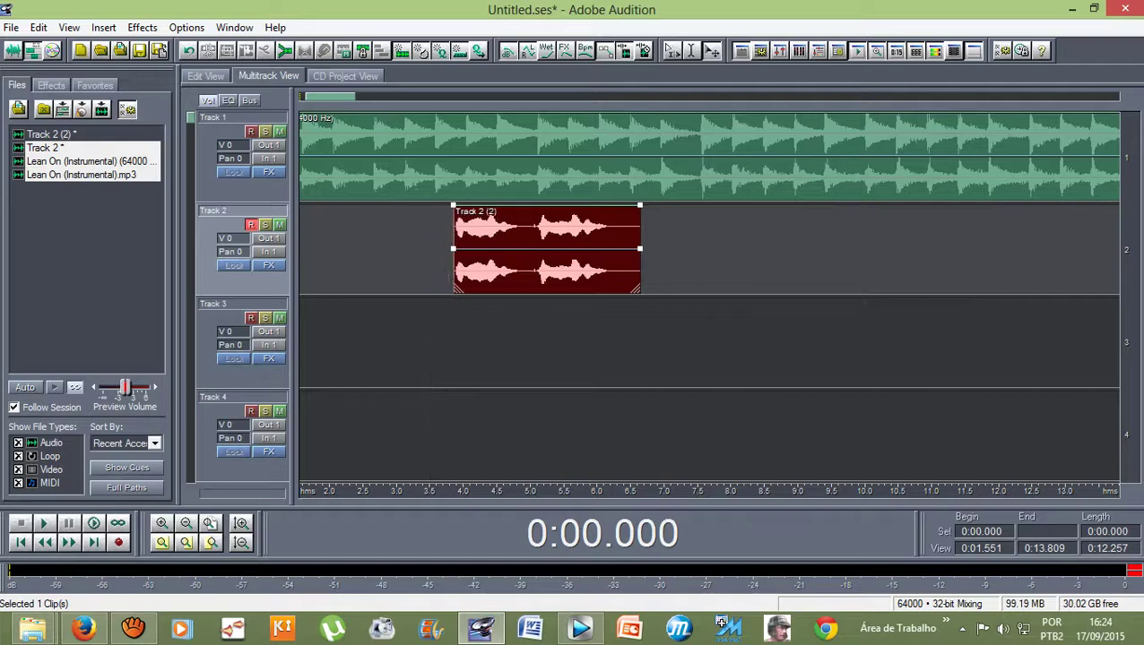
left_click_drag(640, 269, 613, 269)
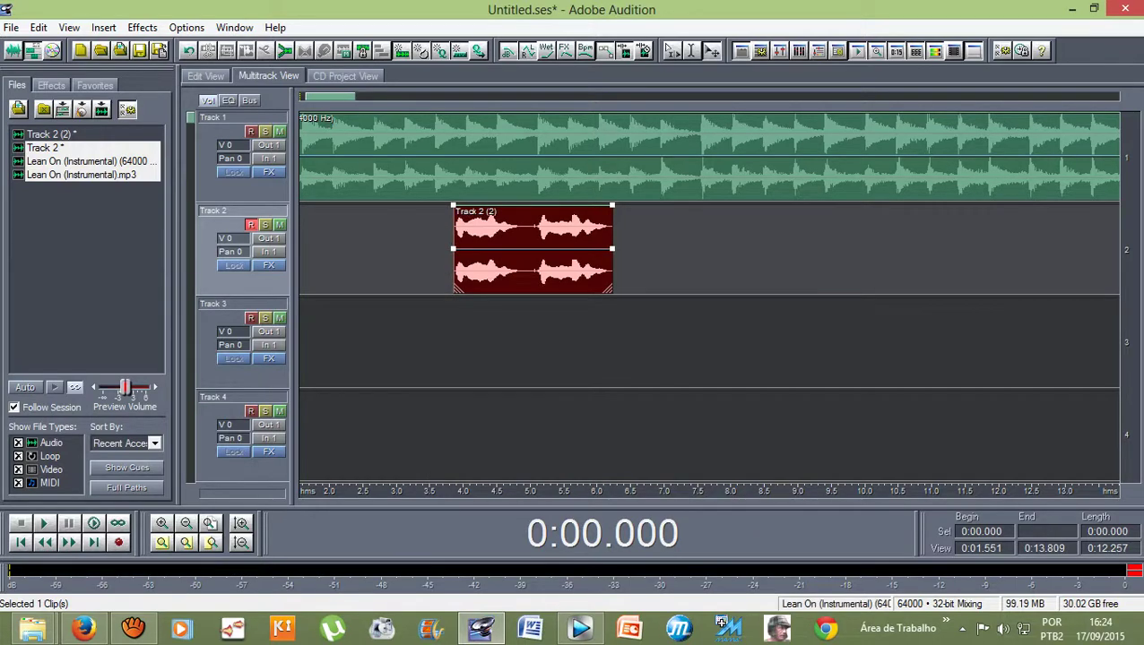
scroll(597, 179, "down", 6)
scroll(613, 269, "down", 4)
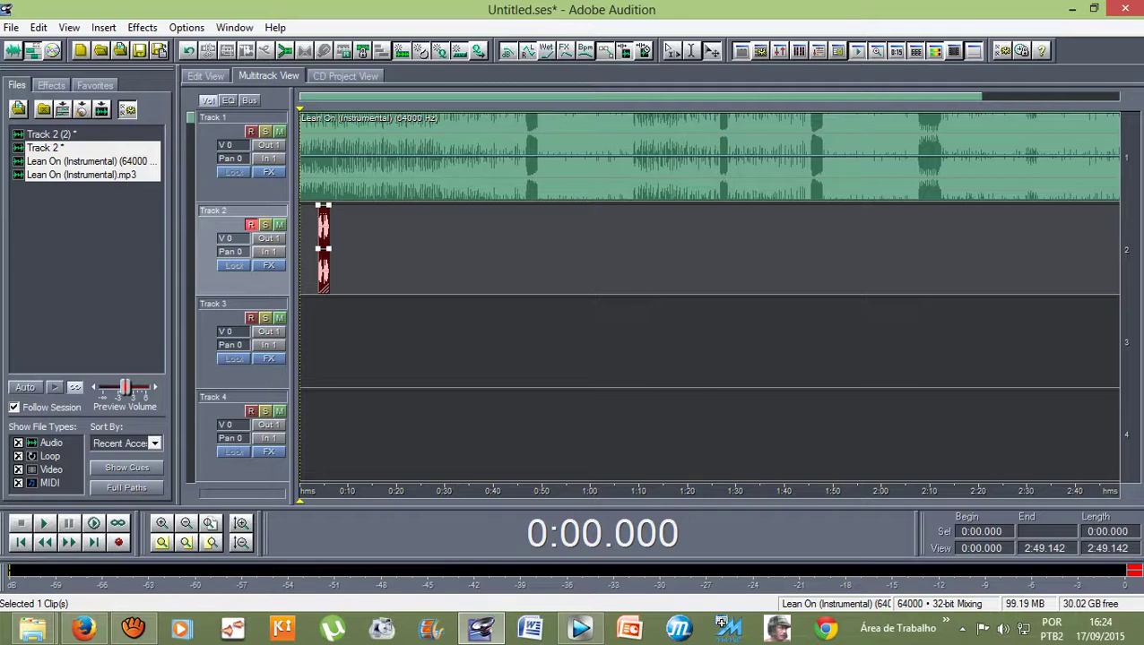
scroll(312, 180, "up", 4)
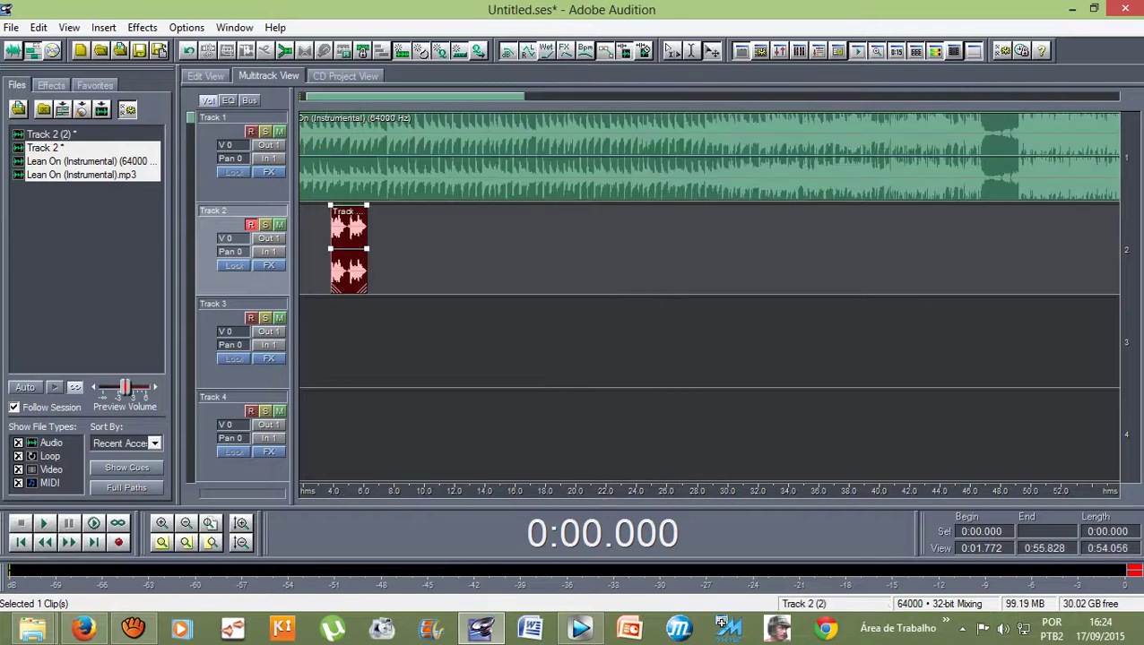
- Select the trimmed vocal clip on Track 2 and mix down only the selected audio clips to a new file
left_click(408, 251)
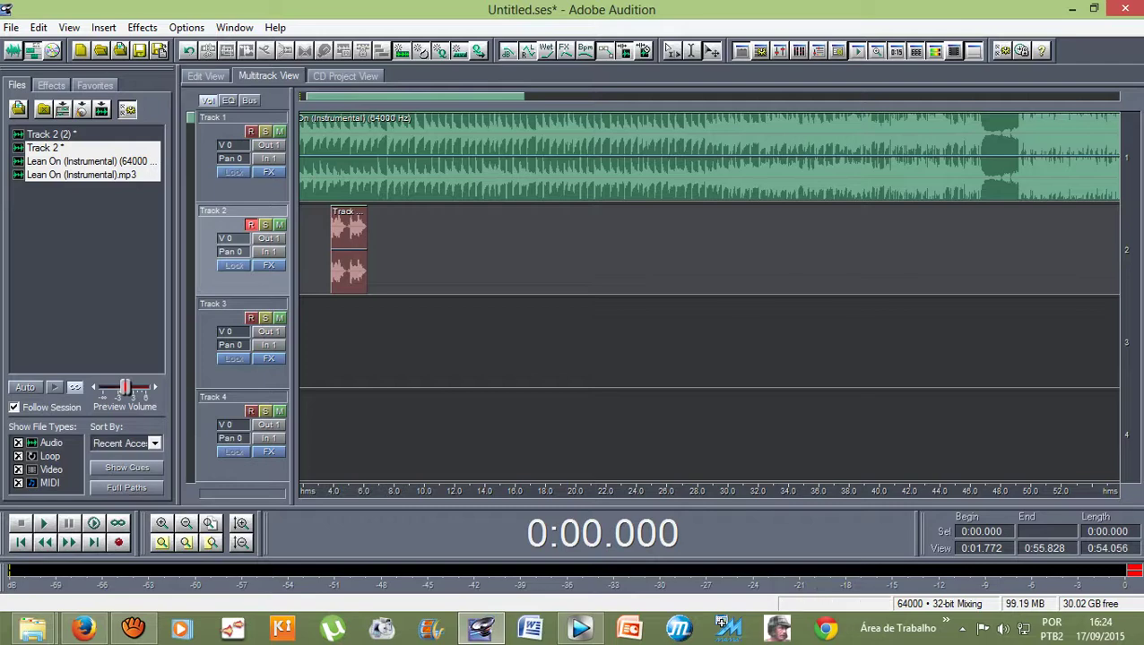
left_click(348, 260)
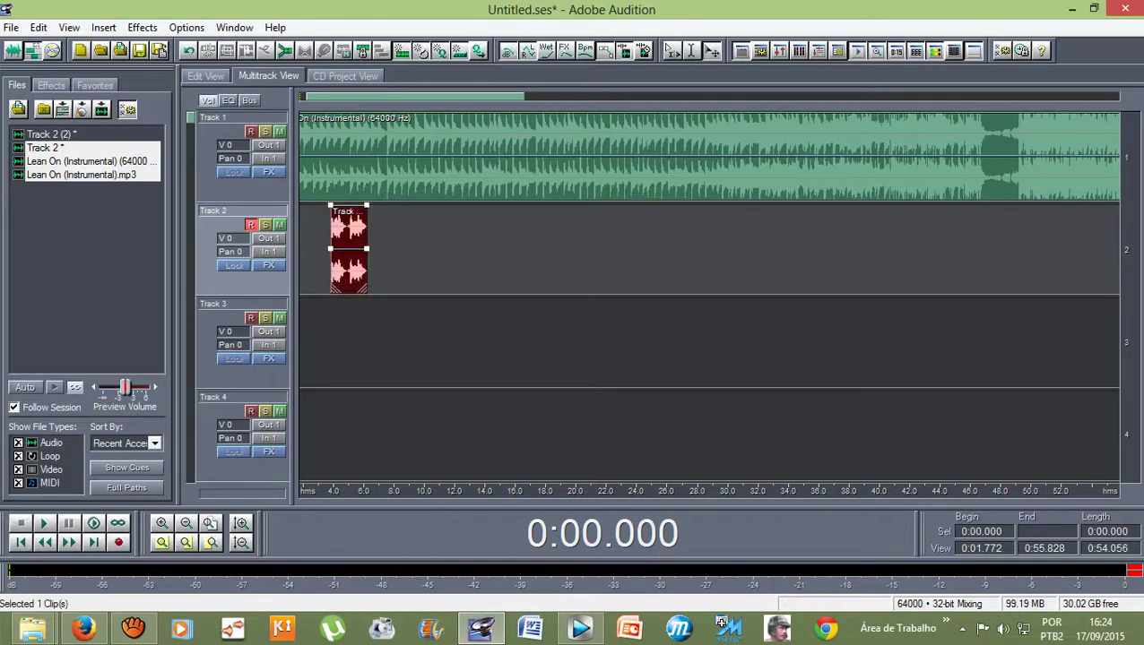
key("minus")
key("minus")
key("minus")
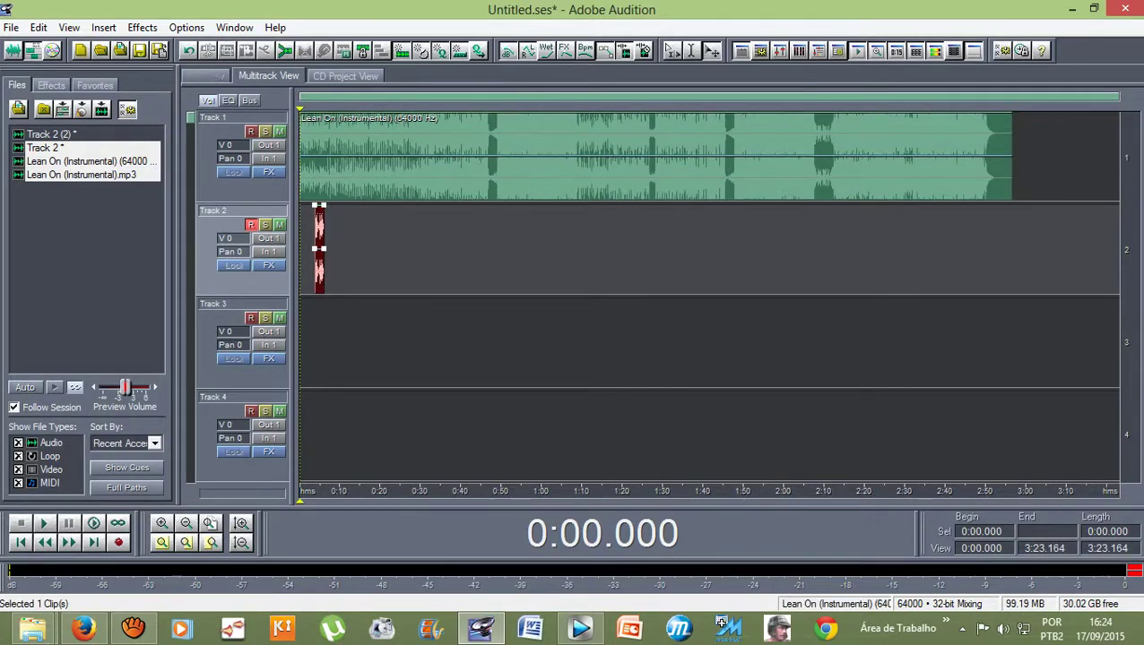
left_click(38, 27)
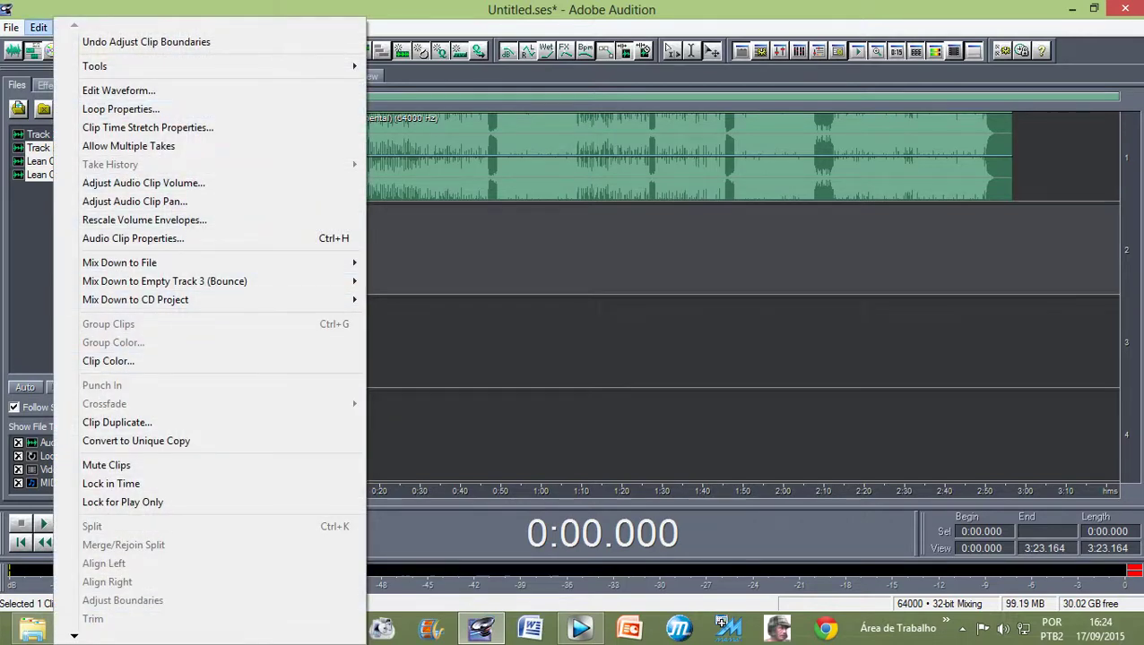
key("Escape")
left_click(38, 28)
mouse_move(126, 263)
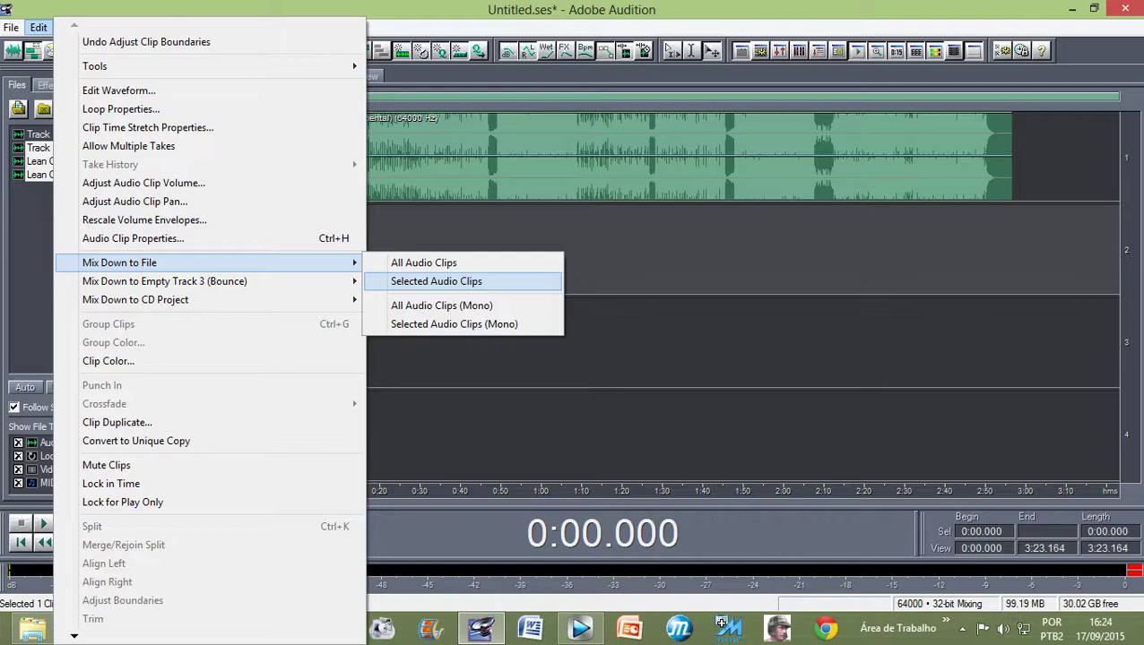
key("Return")
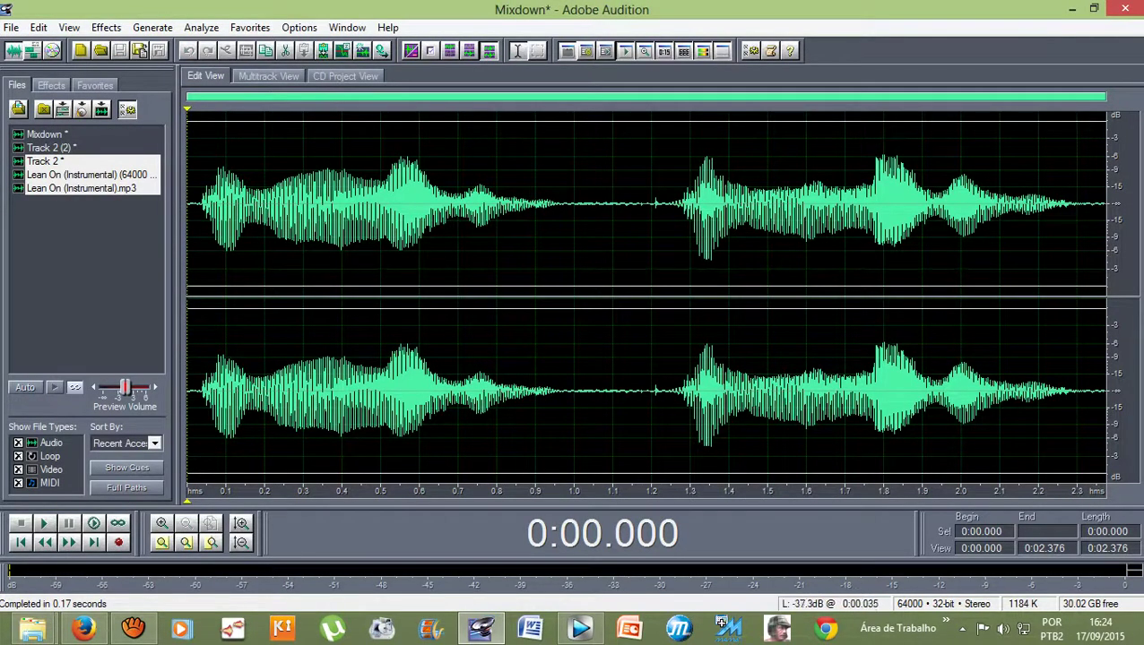
- Play the mixed-down vocal from near its beginning in the waveform editor
left_click_drag(197, 207, 1104, 207)
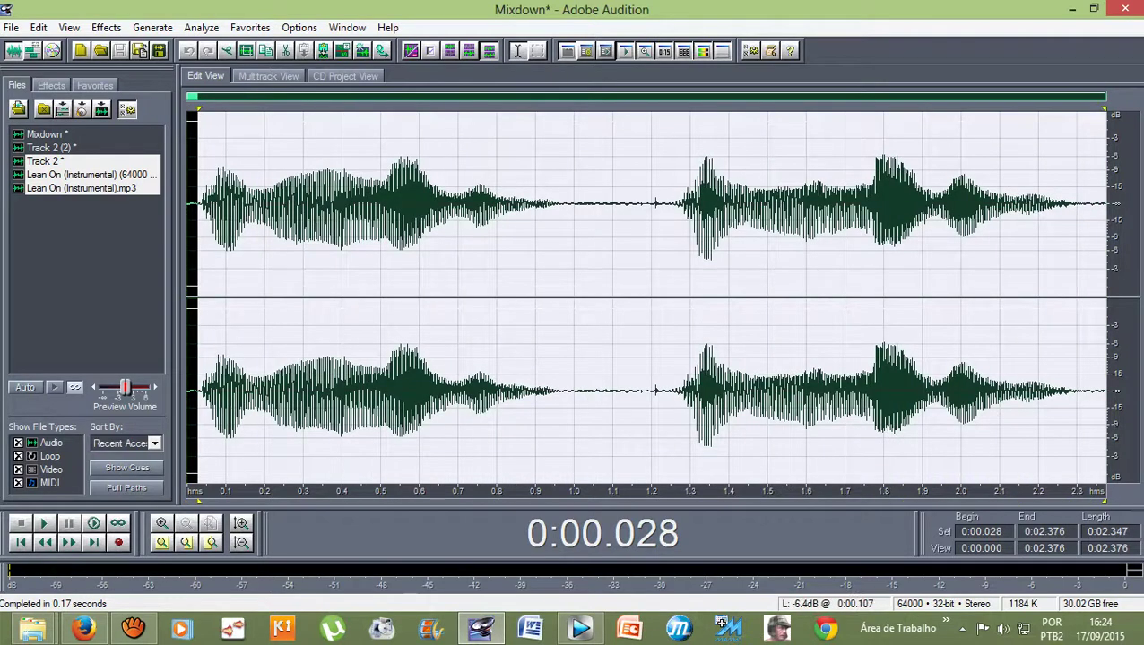
left_click(225, 206)
left_click(193, 206)
key("space")
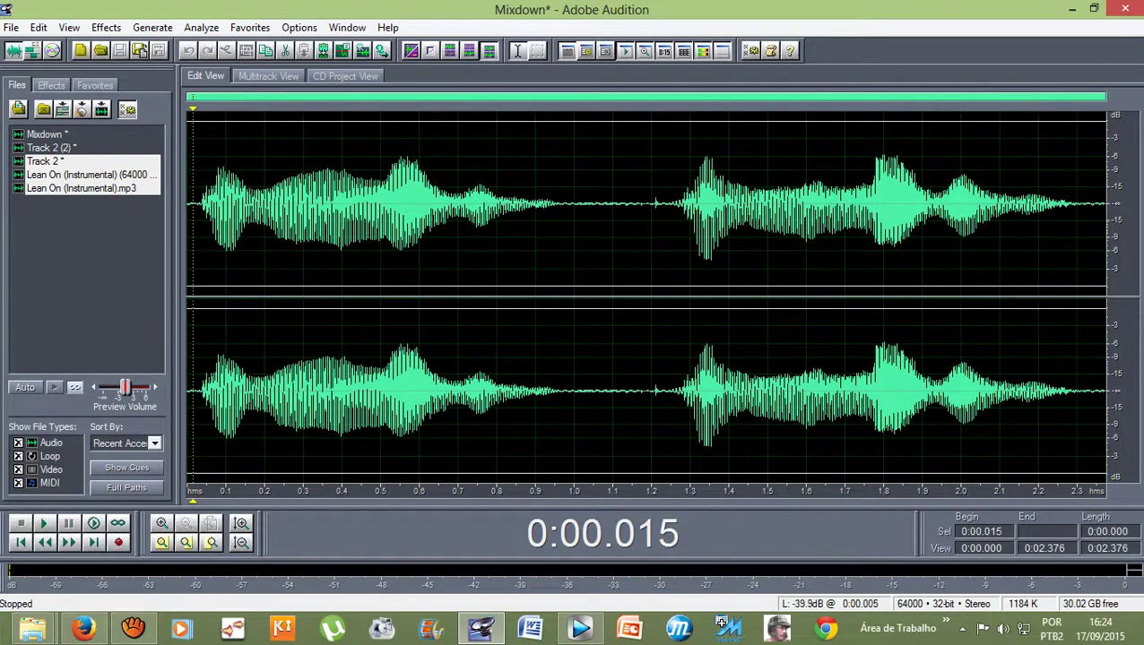
- Return to the multitrack session and insert the Mixdown file on Track 3 at about 10.7 seconds
left_click(86, 269)
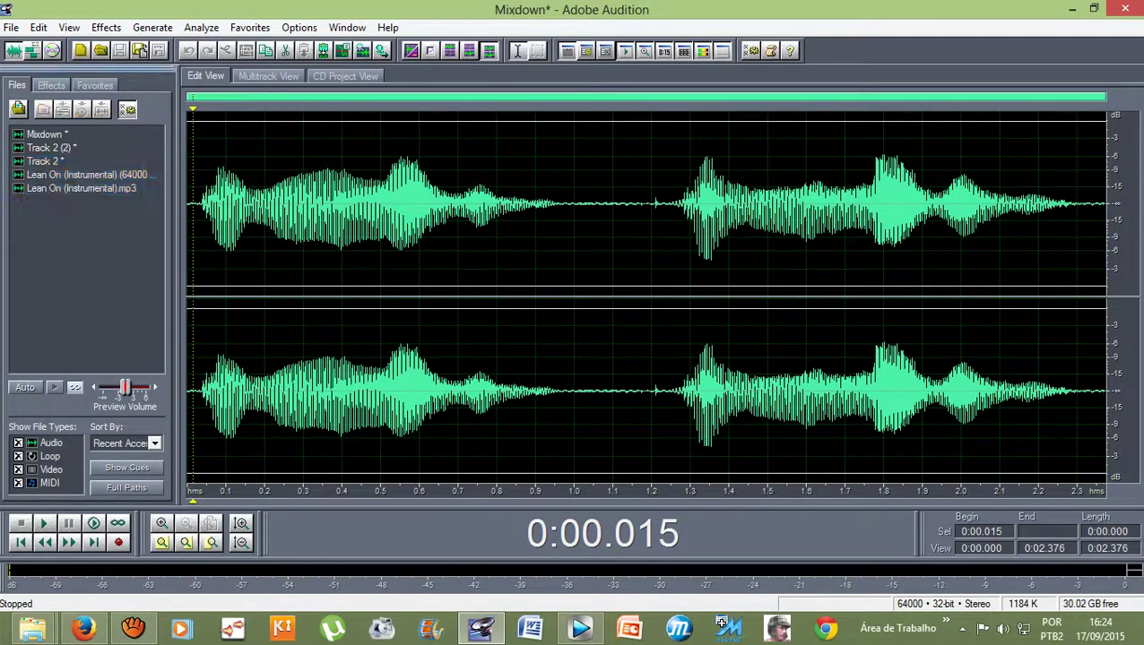
left_click(47, 135)
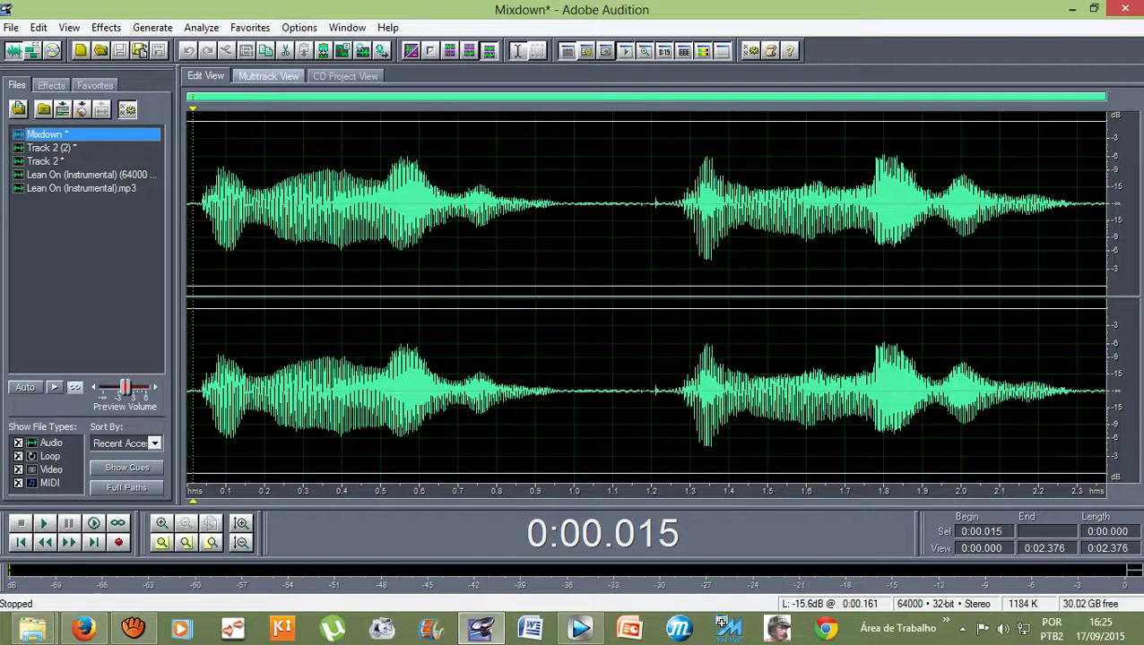
left_click(268, 77)
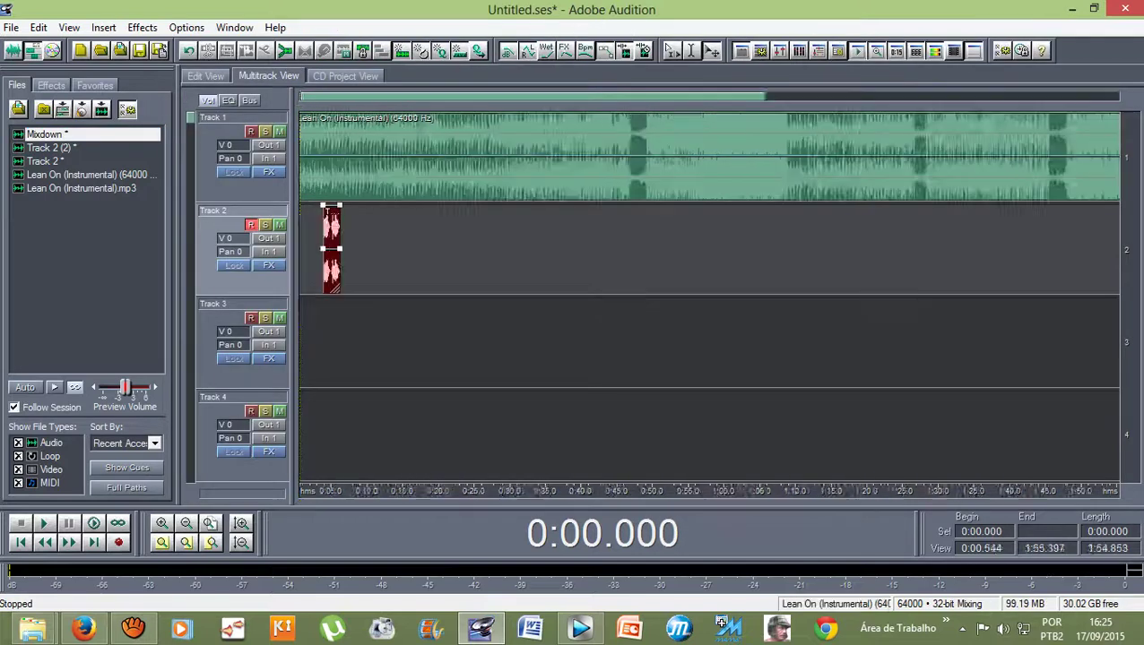
scroll(306, 152, "up", 3)
left_click_drag(588, 222, 381, 284)
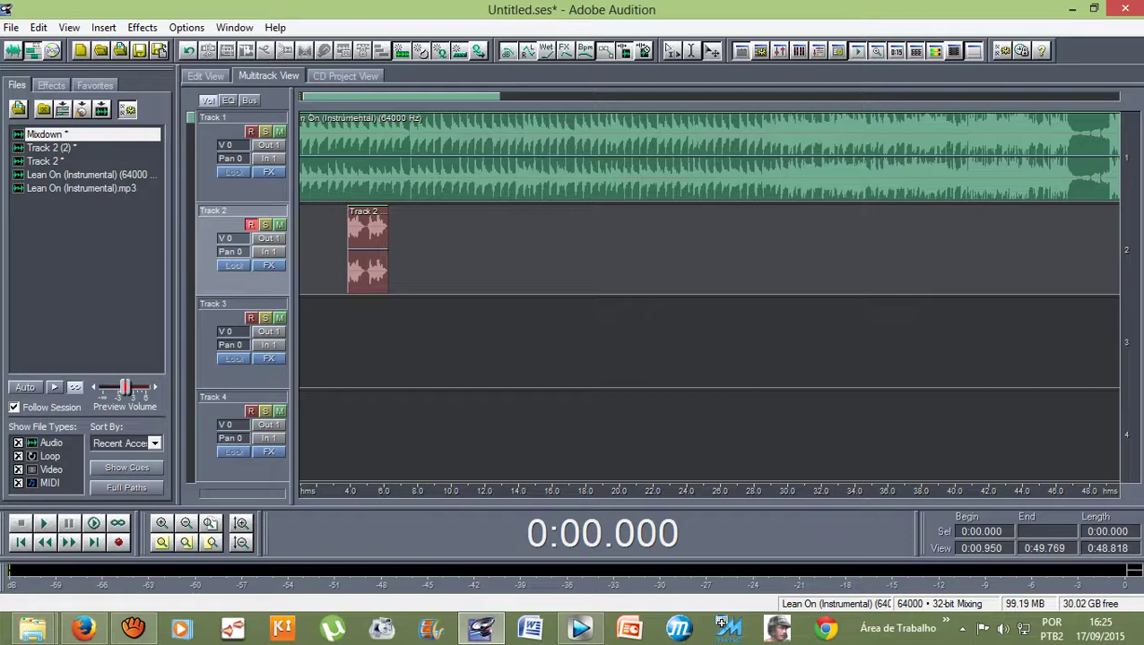
scroll(377, 157, "down", 3)
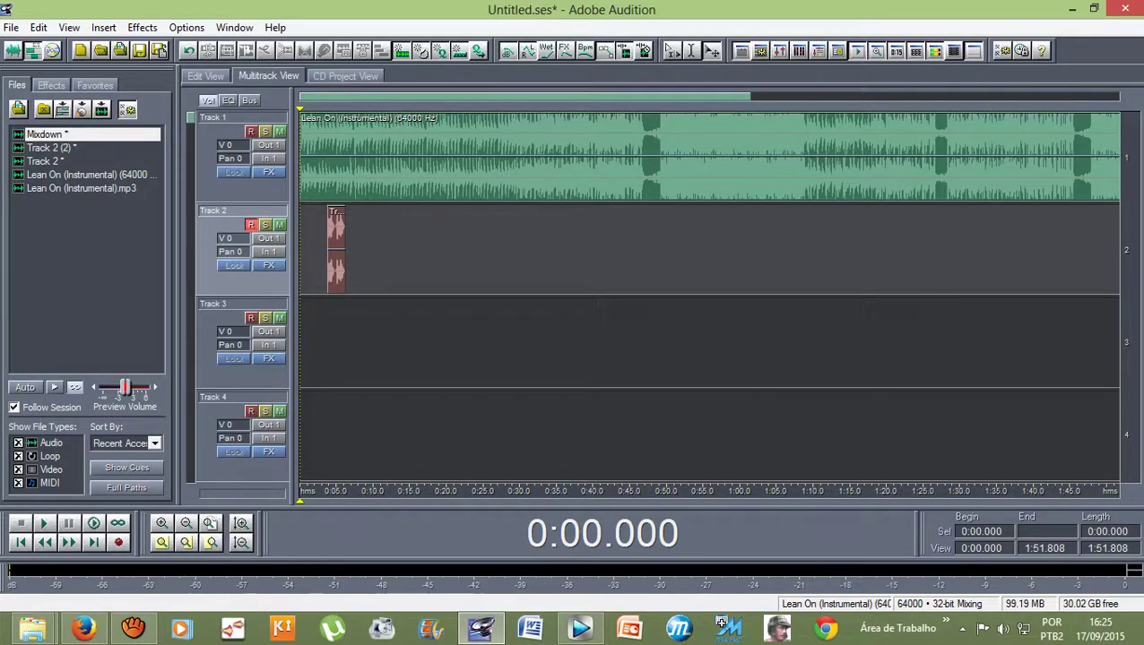
left_click_drag(49, 134, 378, 332)
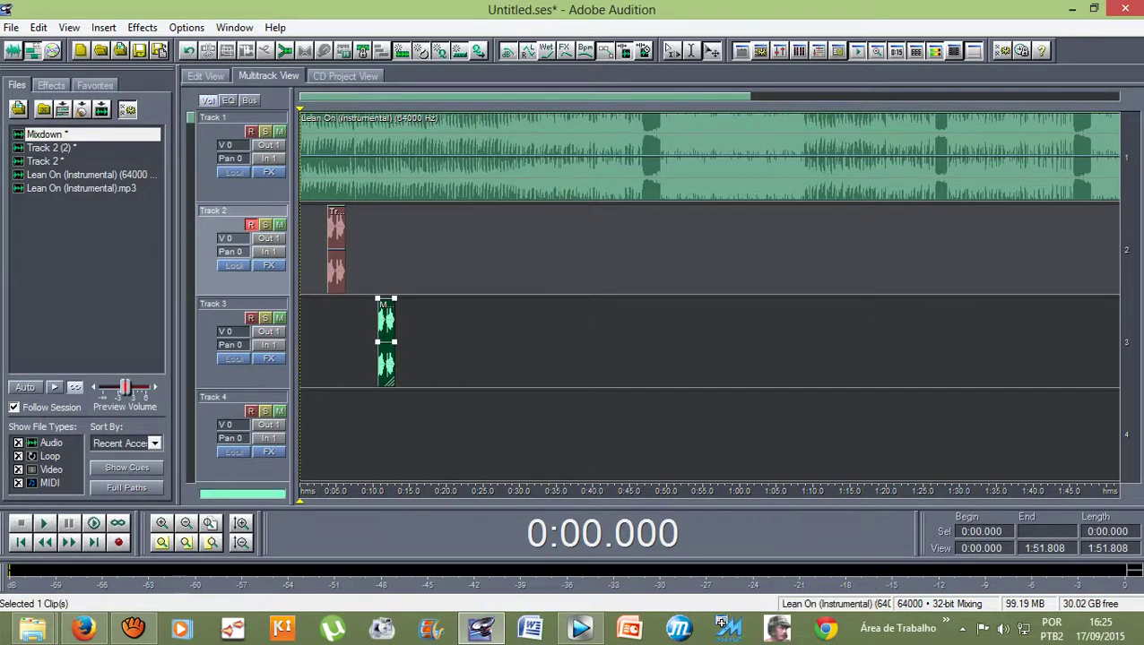
- Place the playback cursor at the start of the Track 2 clip and shift the Mixdown clip to about 12.7 seconds on Track 3
scroll(573, 161, "up", 4)
scroll(574, 161, "down", 3)
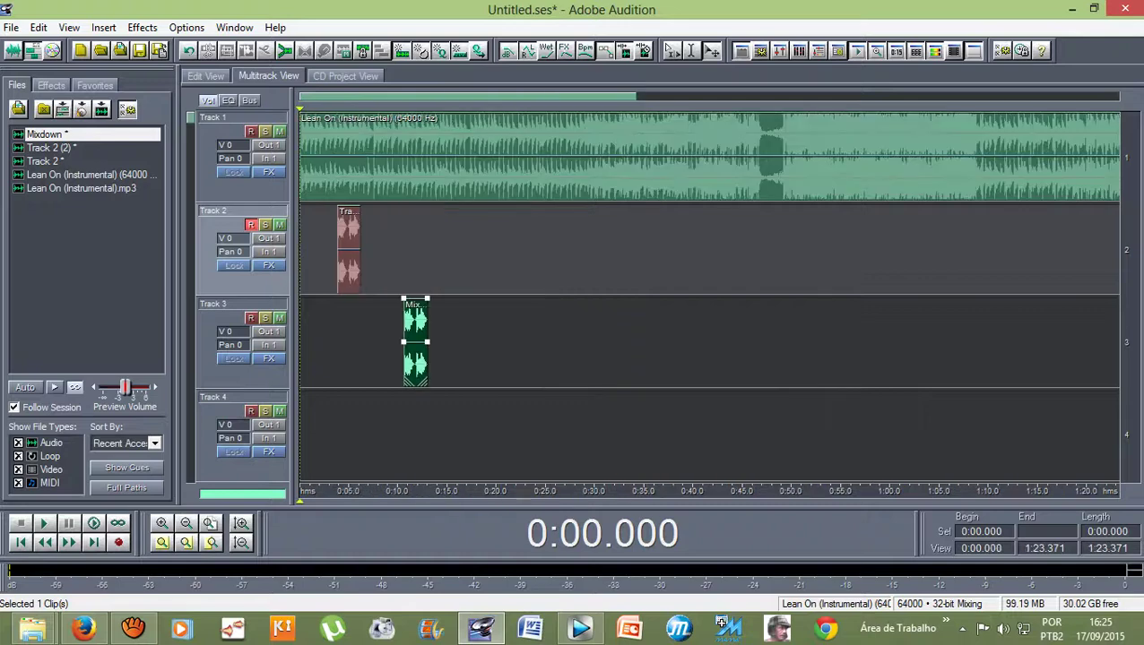
left_click_drag(299, 109, 336, 110)
scroll(334, 121, "up", 2)
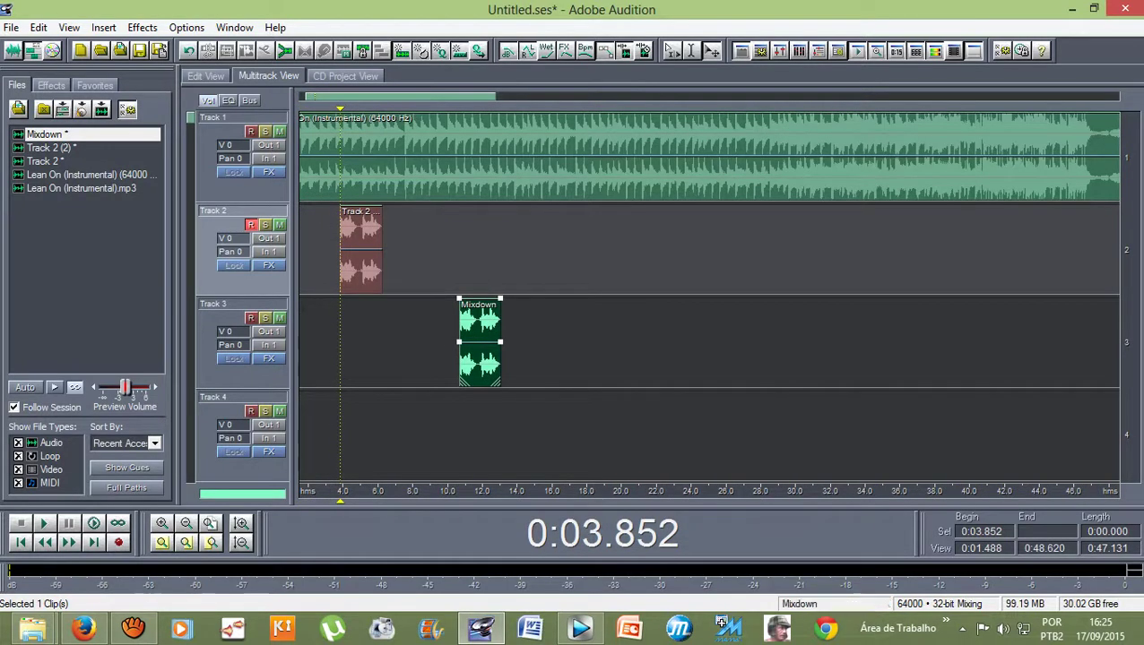
left_click_drag(479, 345, 513, 354)
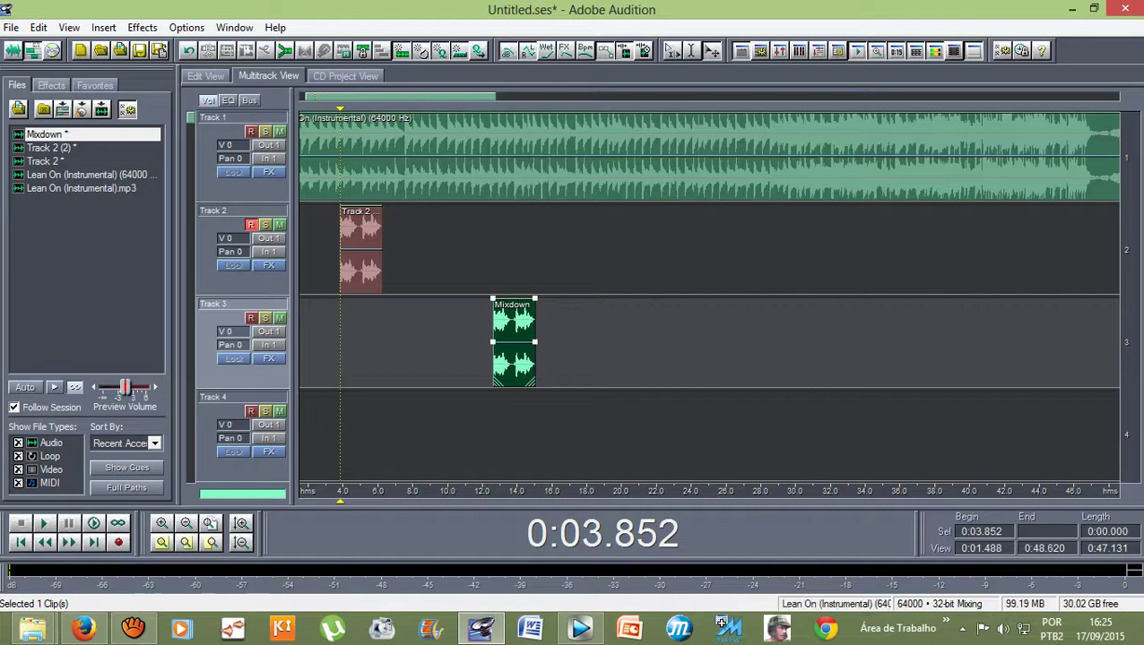
- Set the playback cursor to about 3.1 seconds, just before the Track 2 vocal clip, and play the session
left_click_drag(339, 108, 328, 108)
scroll(327, 109, "up", 1)
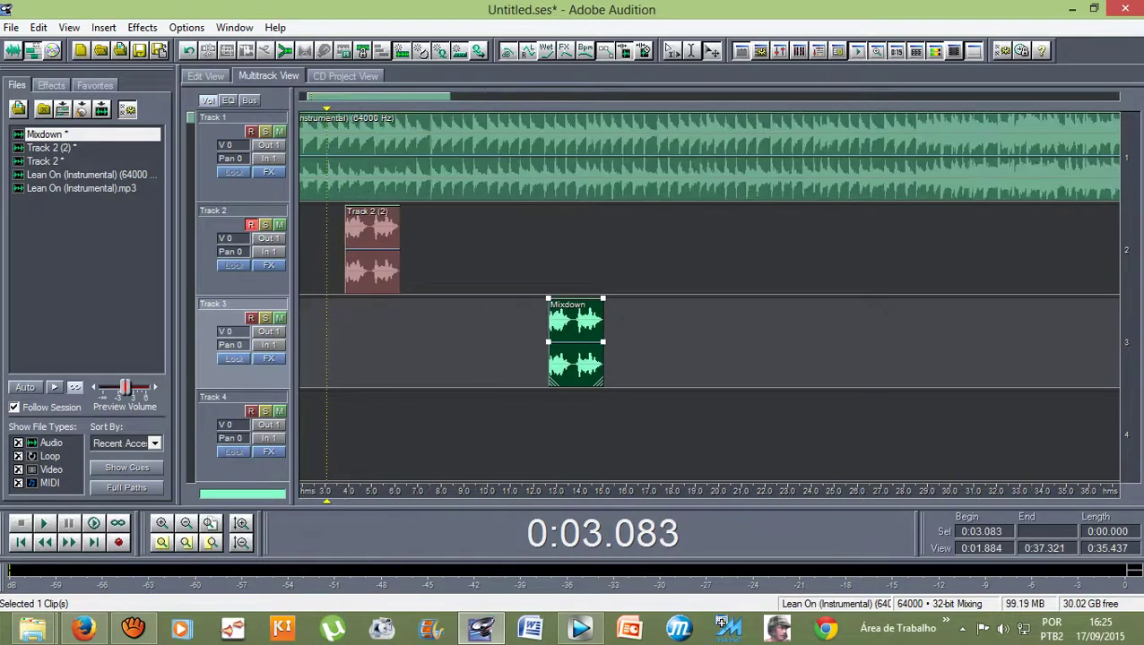
key("space")
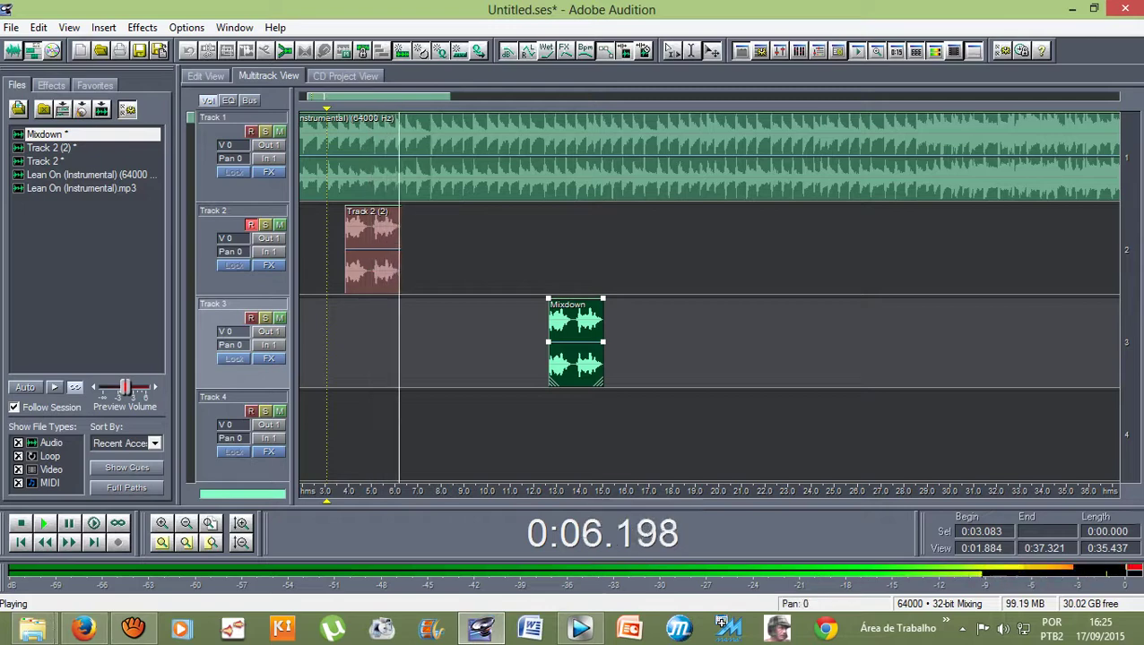
- Move the Mixdown clip from Track 3 to Track 2 at about 6.4 seconds, right after the first vocal clip
left_click_drag(558, 343, 427, 249)
scroll(412, 184, "up", 2)
scroll(401, 233, "up", 8)
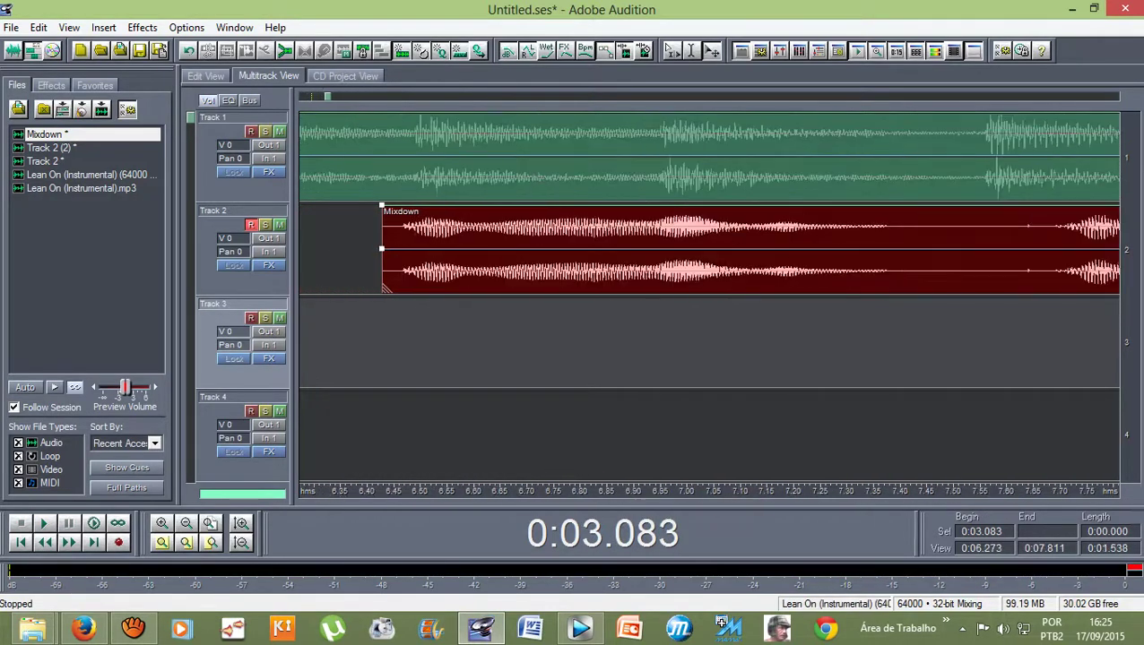
- Play the session from the cursor to hear the two consecutive vocal clips on Track 2, and stop playback
scroll(400, 233, "down", 10)
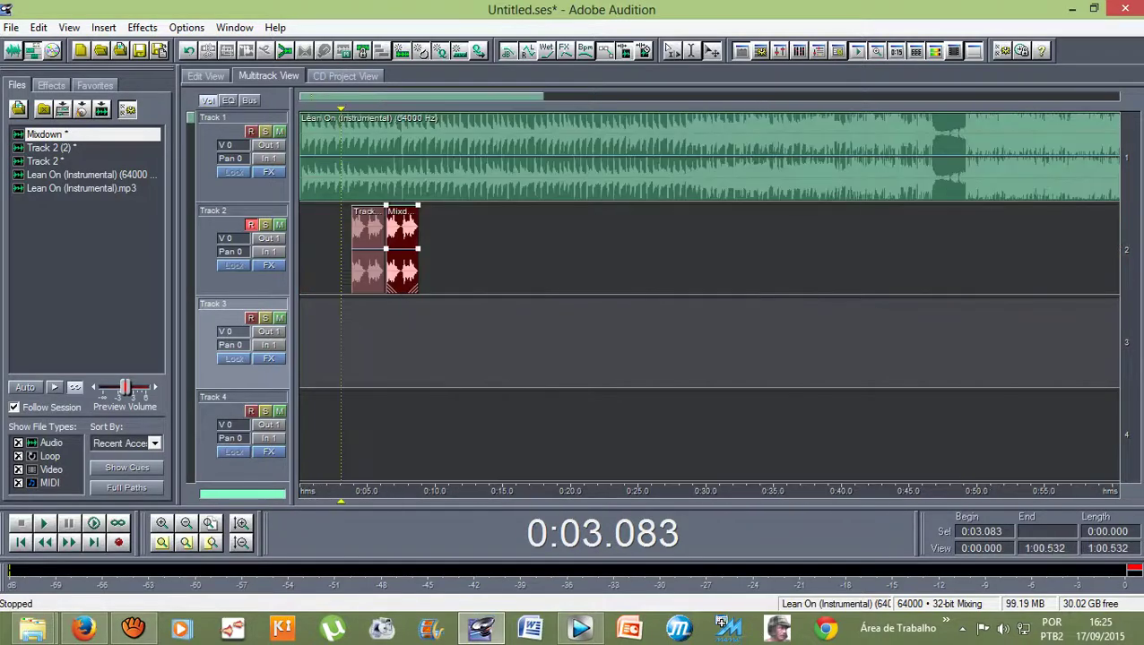
key("space")
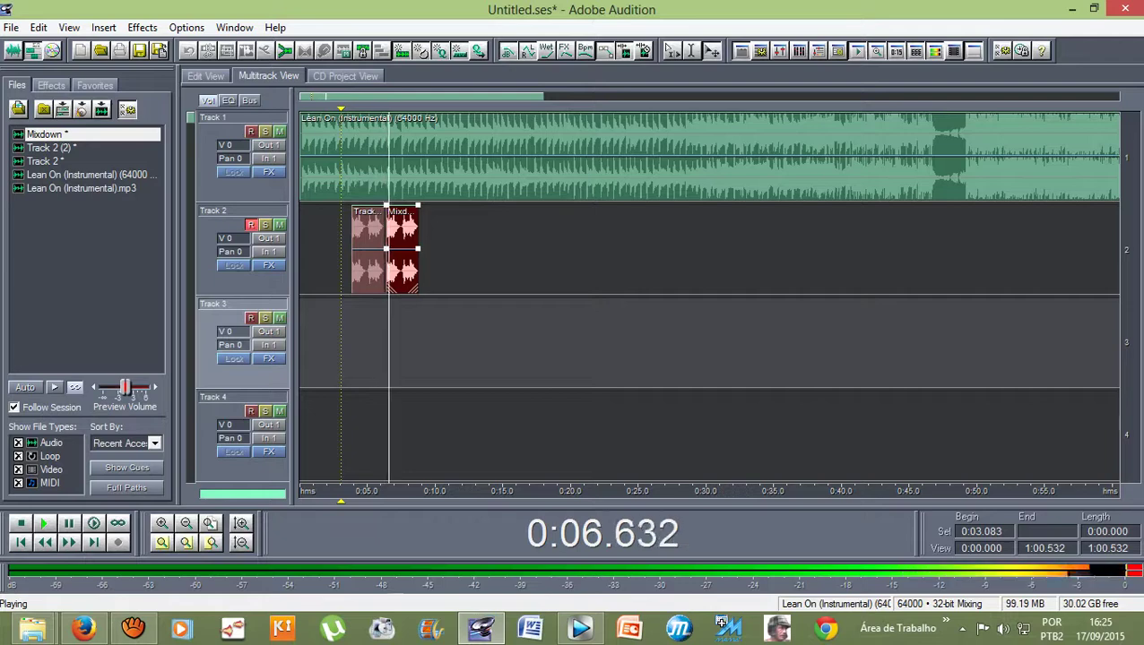
scroll(395, 233, "up", 4)
key("space")
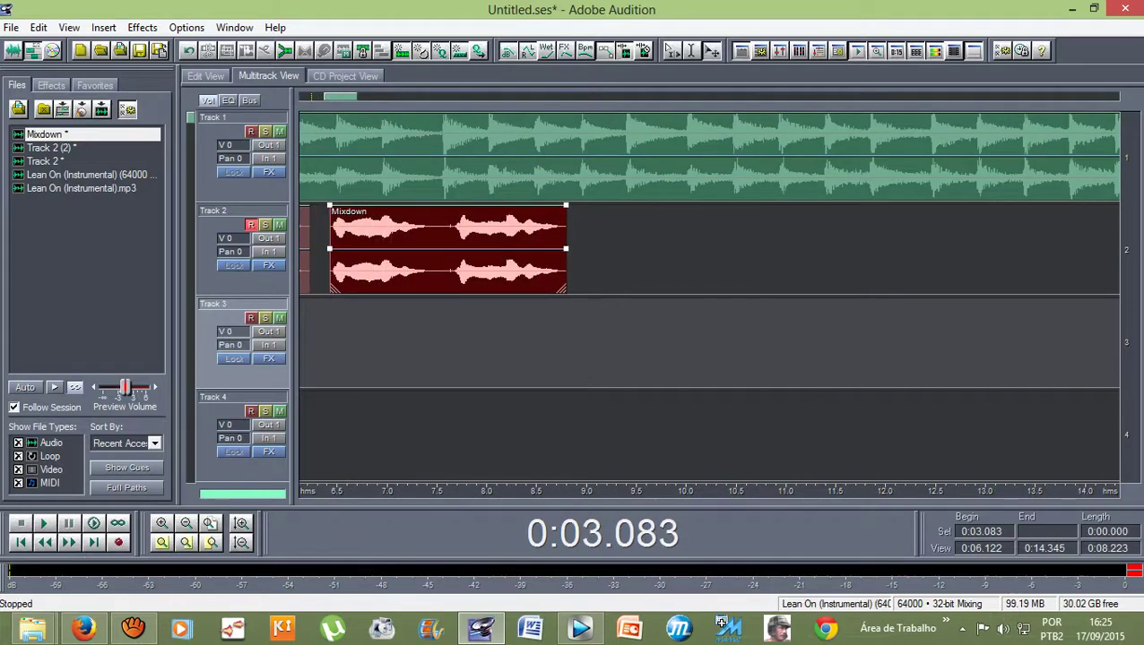
- Move the Mixdown clip on Track 2 back to about 6.0 seconds and play the session to check its timing
scroll(490, 162, "down", 2)
scroll(368, 162, "up", 4)
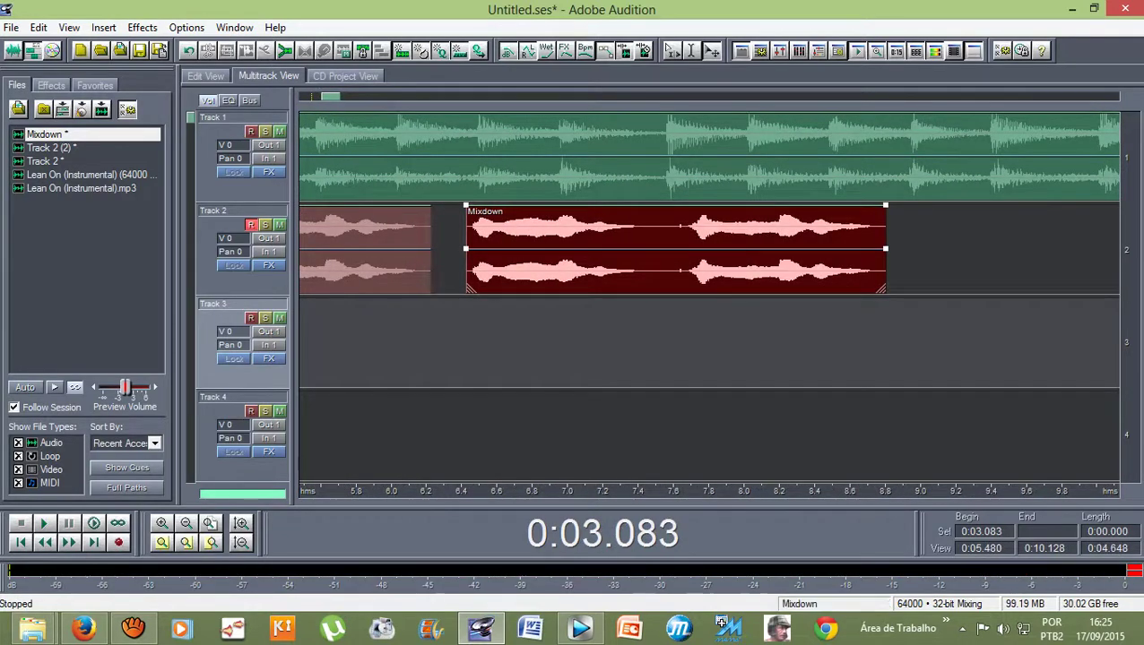
left_click_drag(503, 242, 429, 242)
scroll(429, 161, "down", 5)
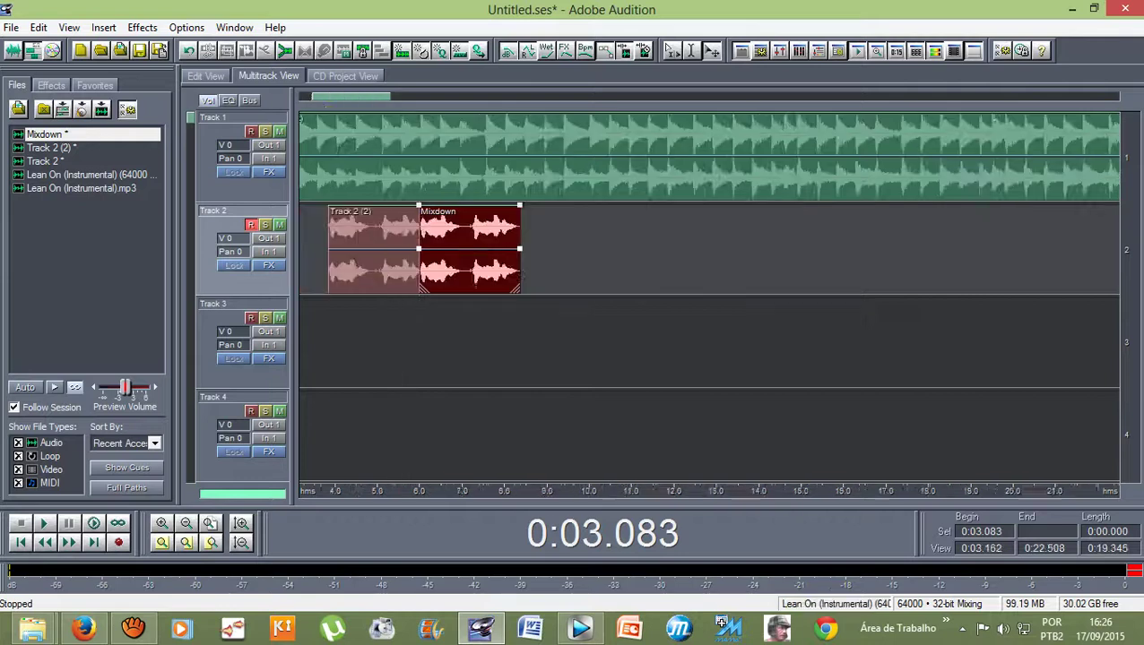
scroll(427, 251, "down", 4)
key("space")
scroll(426, 251, "up", 3)
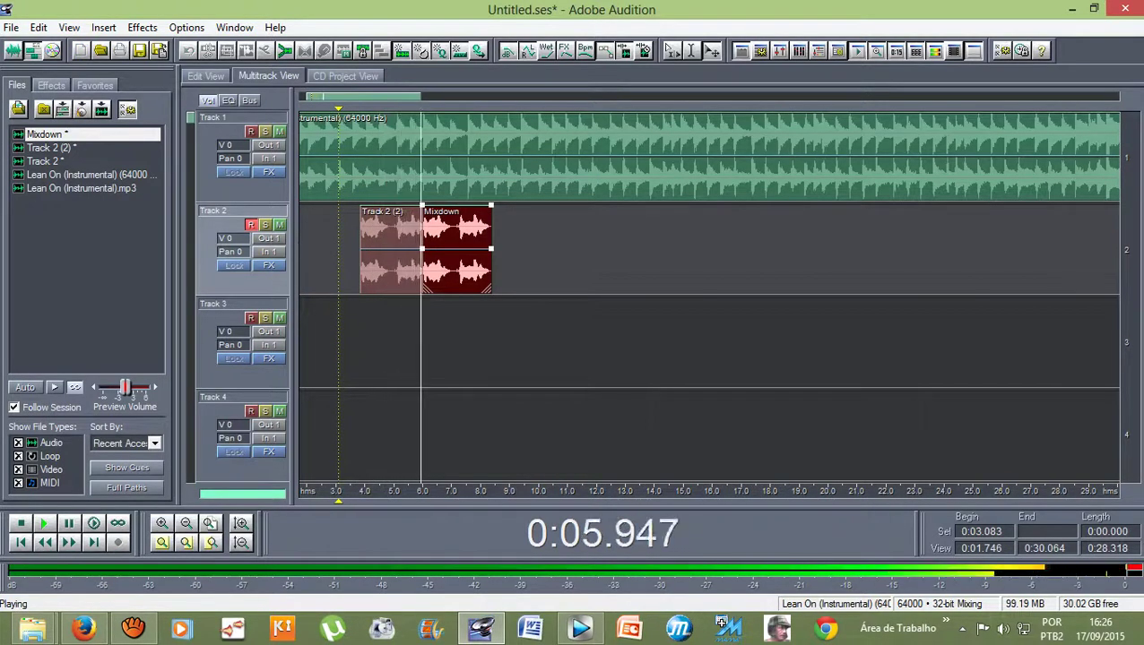
key("space")
- Move the Mixdown clip on Track 2 to about 6.3 seconds, just after the first vocal clip, and play the session
scroll(407, 251, "up", 5)
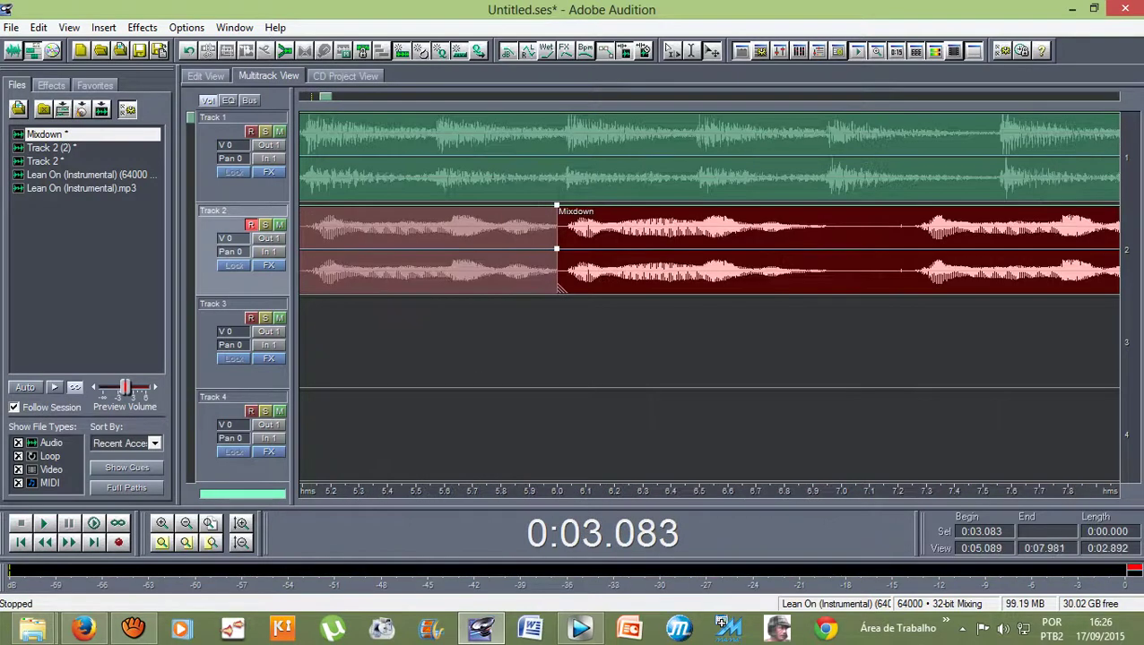
left_click_drag(627, 251, 714, 251)
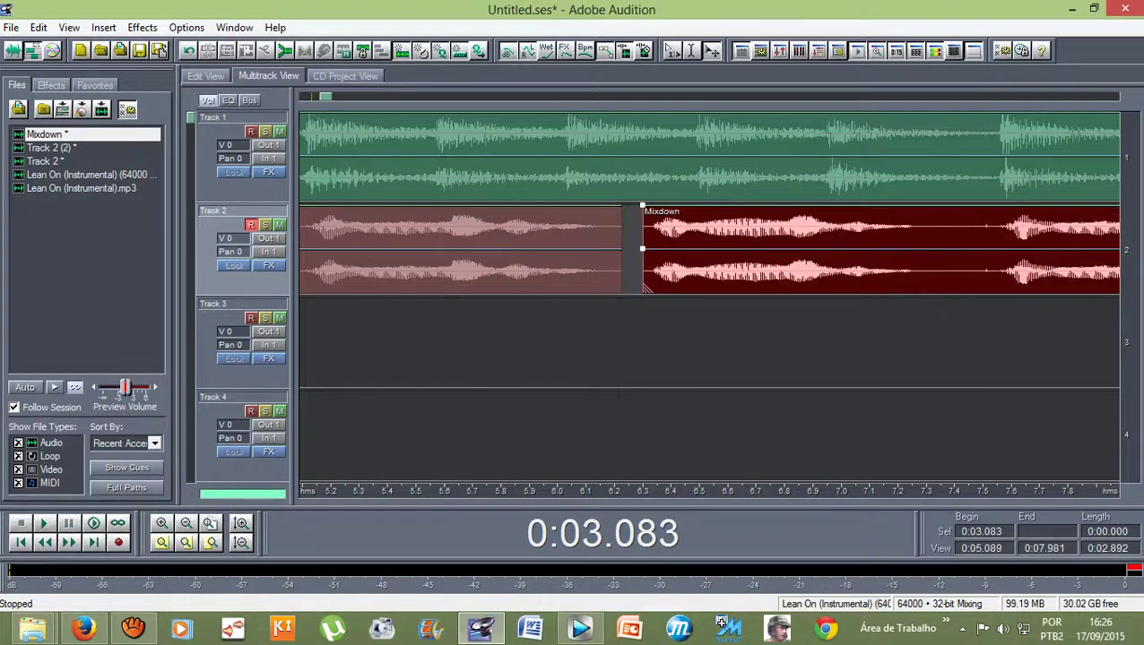
key("space")
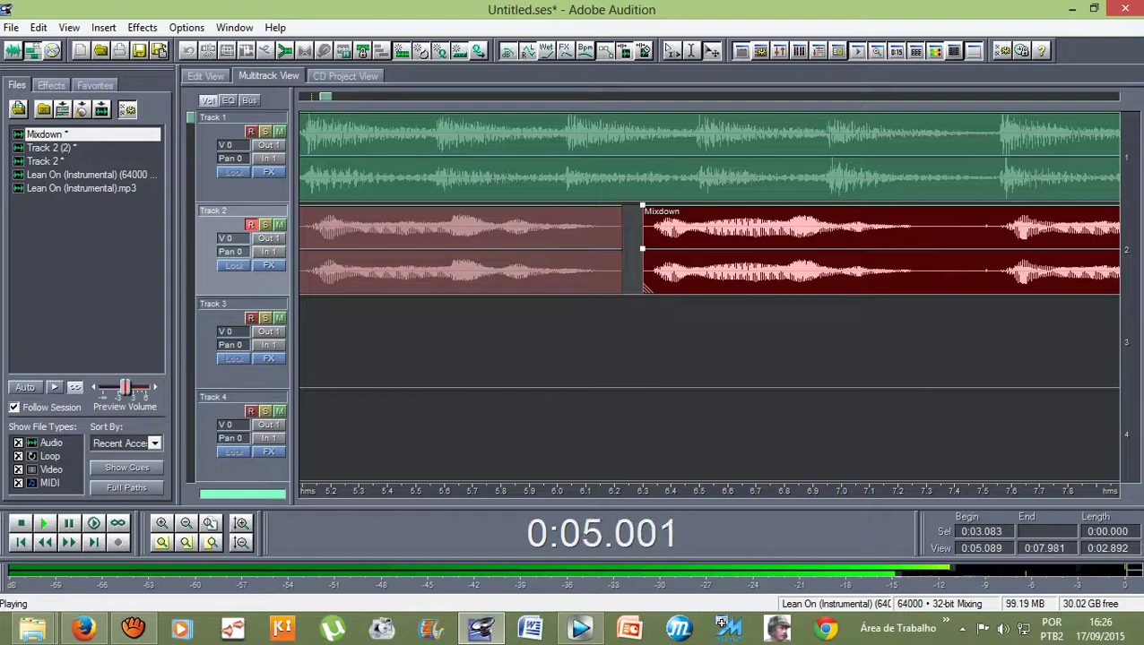
scroll(527, 251, "down", 9)
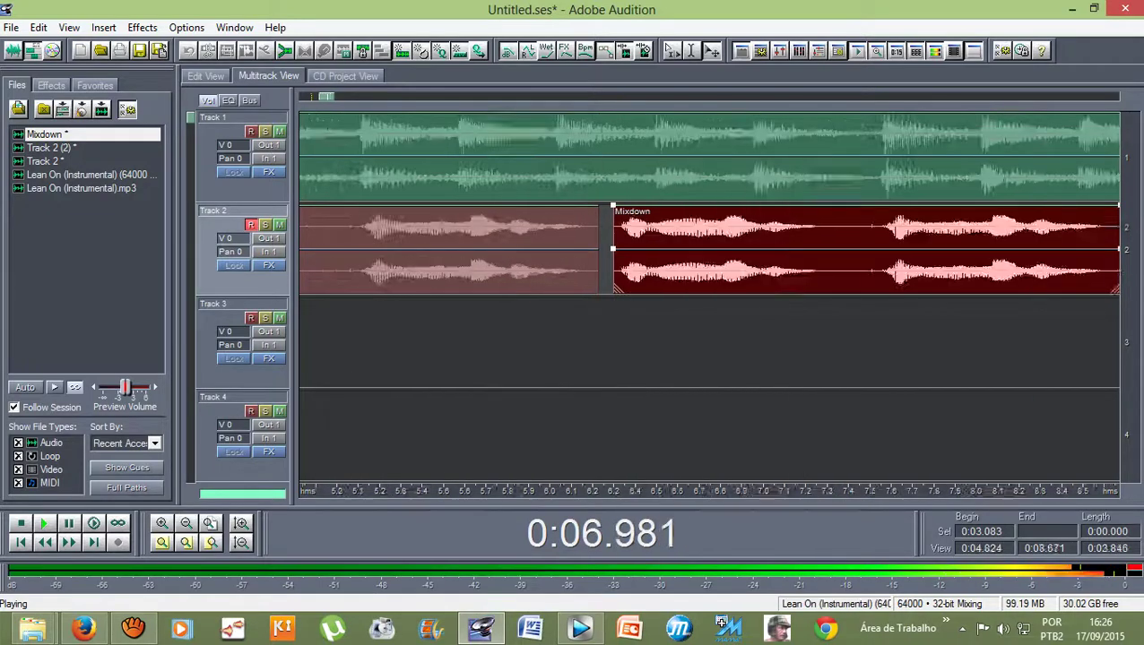
key("space")
- Examine the end of the Mixdown clip and the overall arrangement of the clips along the timeline
scroll(461, 340, "up", 15)
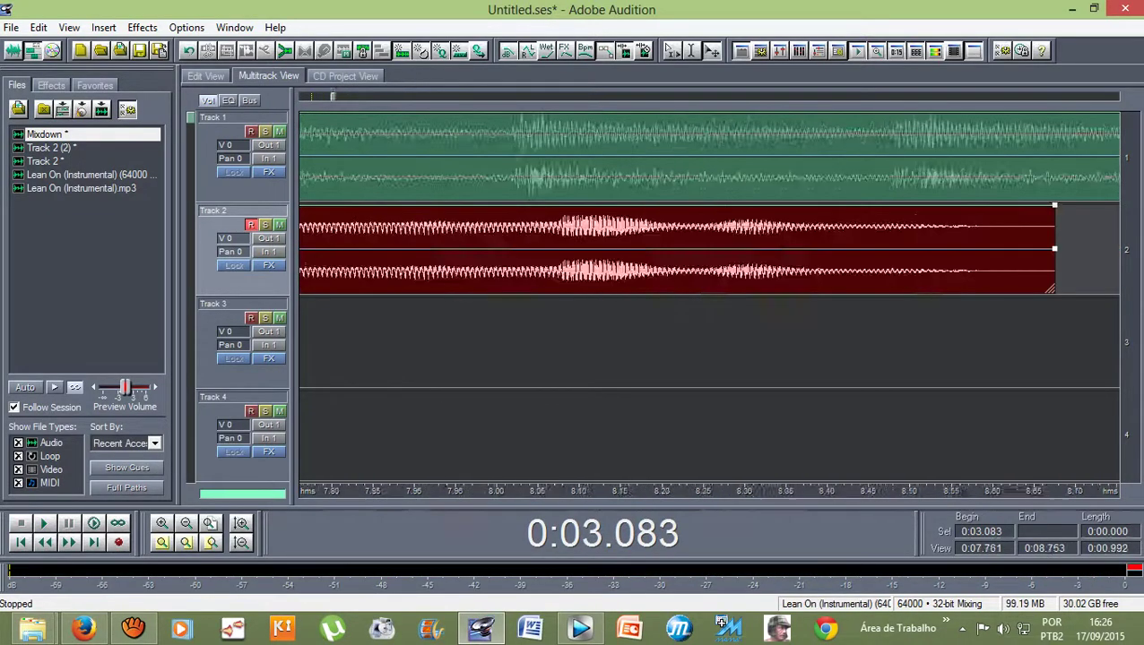
scroll(708, 296, "down", 15)
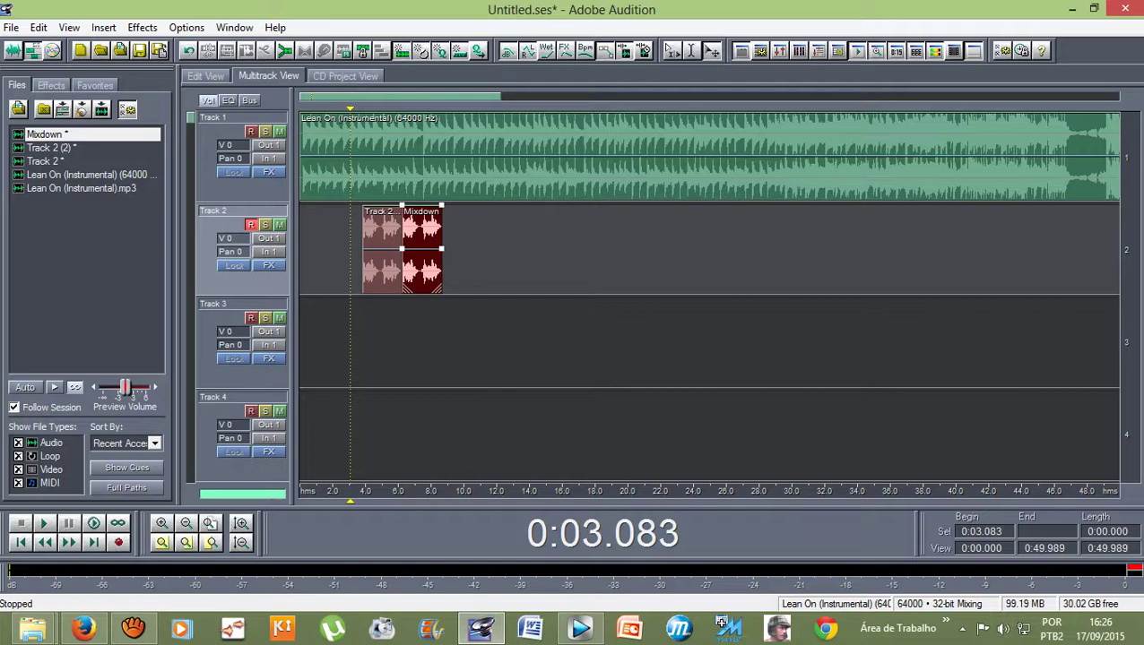
scroll(374, 251, "up", 5)
scroll(375, 251, "down", 4)
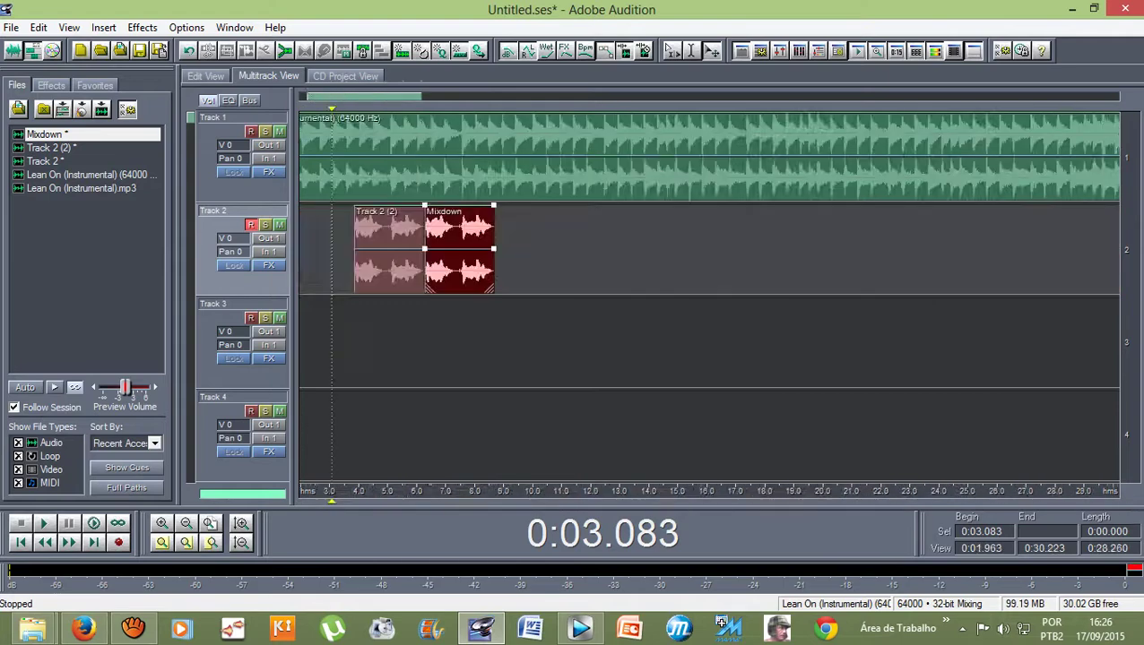
scroll(374, 251, "down", 2)
scroll(708, 251, "up", 3)
scroll(363, 251, "down", 6)
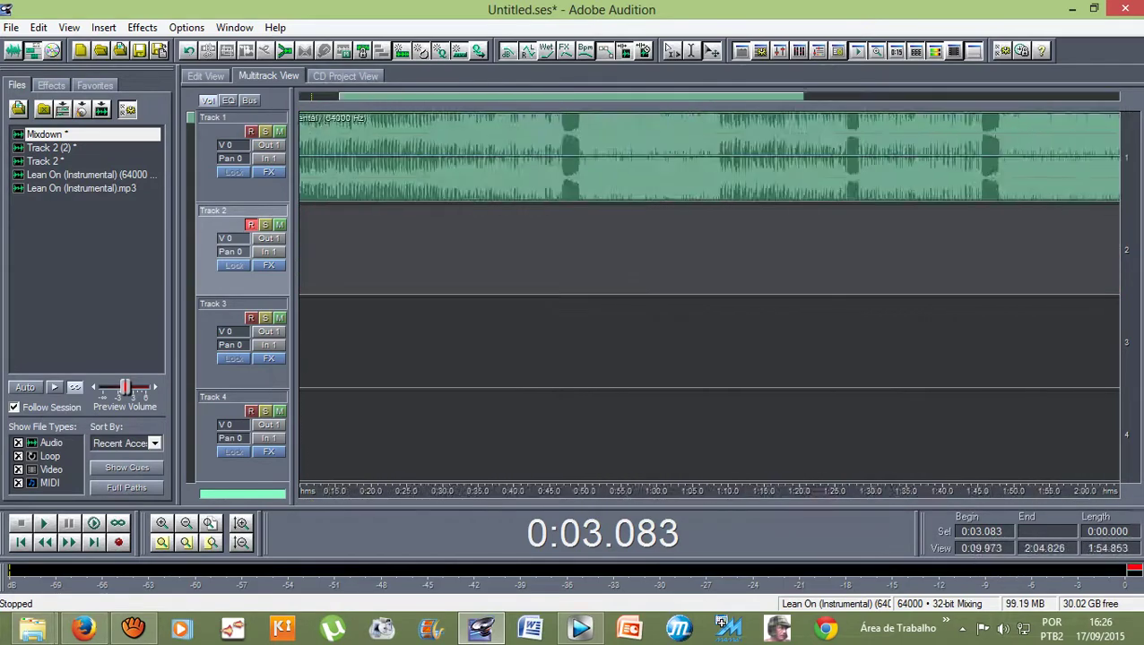
scroll(364, 251, "down", 2)
scroll(708, 251, "up", 8)
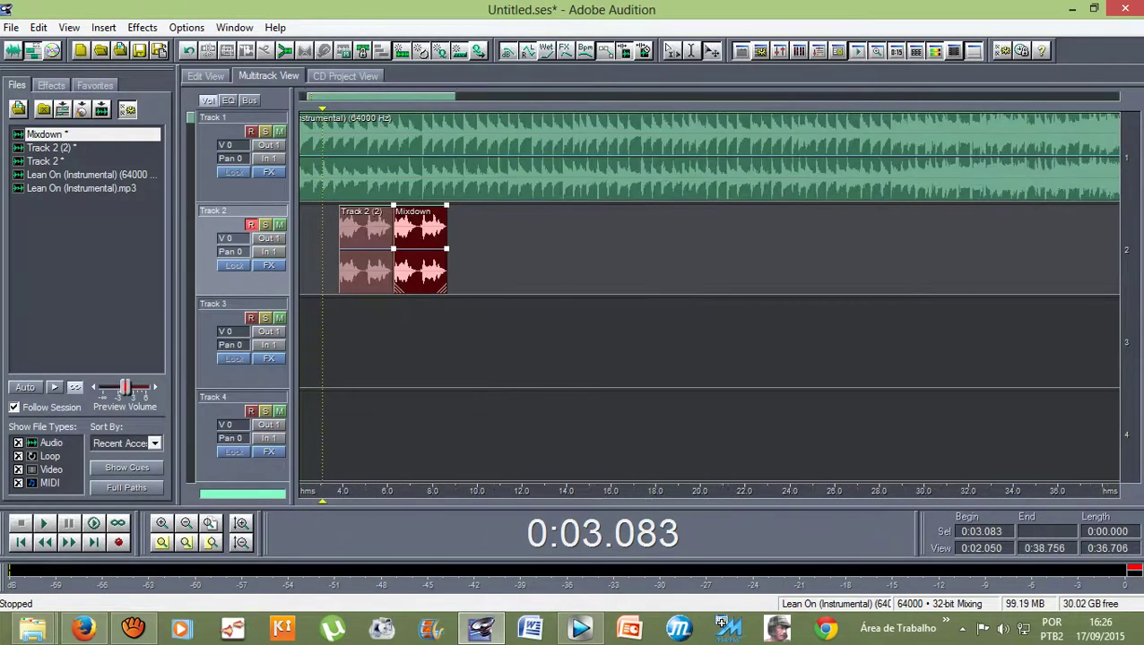
- Nudge the Mixdown clip very slightly earlier on Track 2 and play the session to check the join
scroll(609, 251, "up", 6)
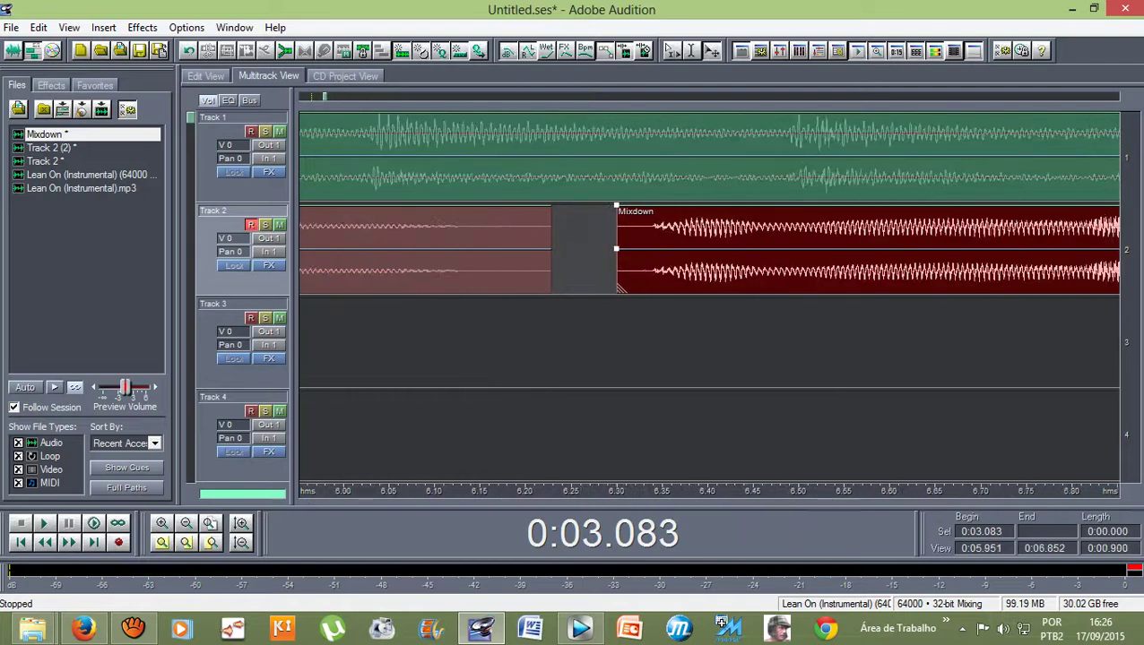
scroll(656, 251, "up", 8)
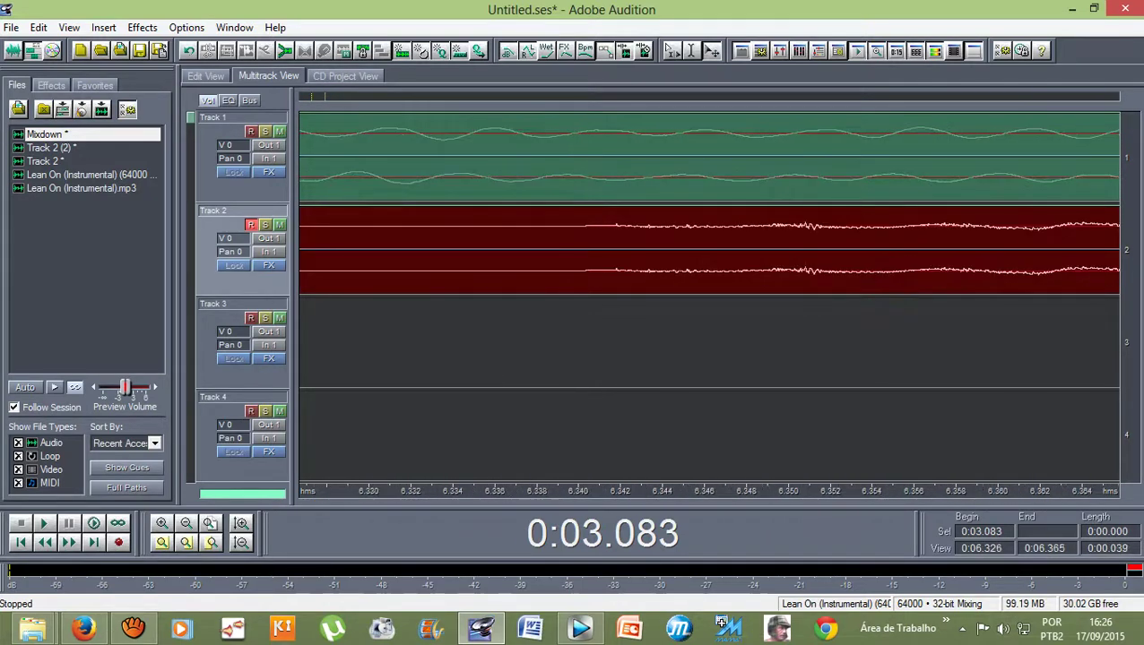
left_click_drag(656, 251, 632, 251)
scroll(708, 251, "down", 14)
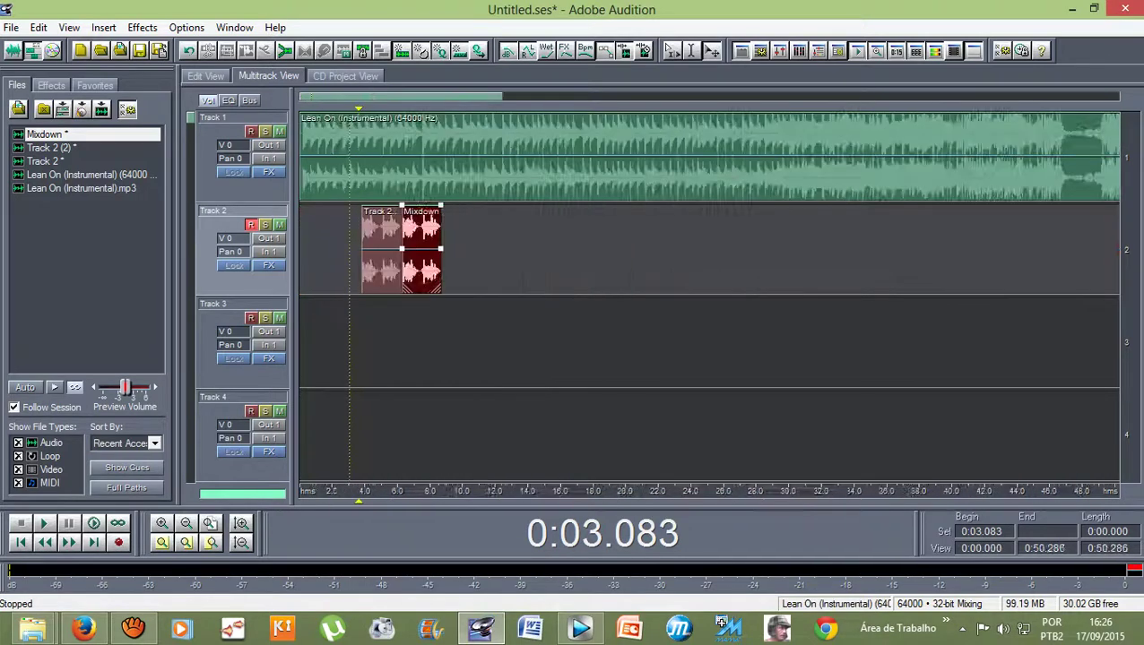
key("space")
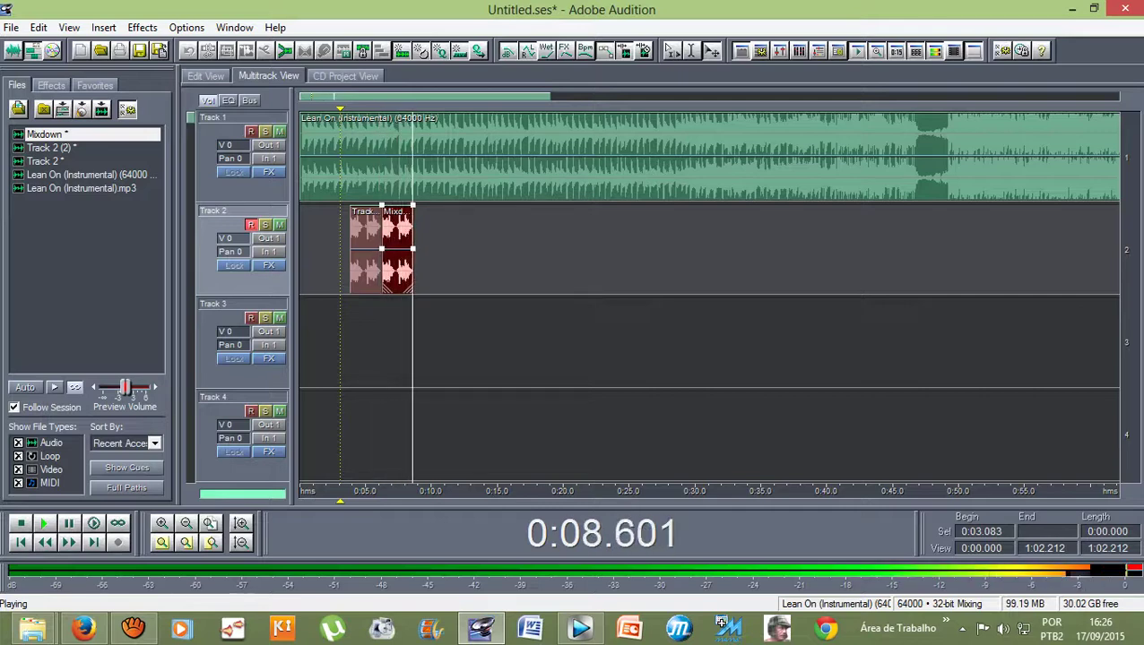
key("space")
- Place the playback cursor at the start of the Mixdown clip and move that clip down to Track 3 without shifting its time
scroll(341, 251, "up", 4)
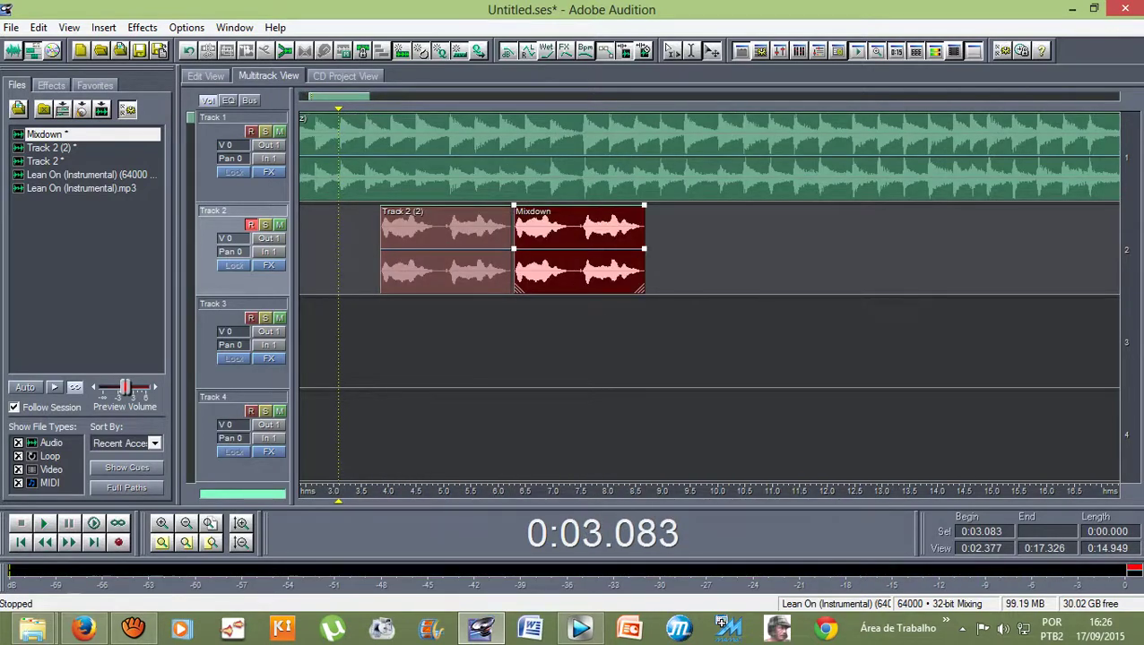
left_click_drag(338, 110, 515, 109)
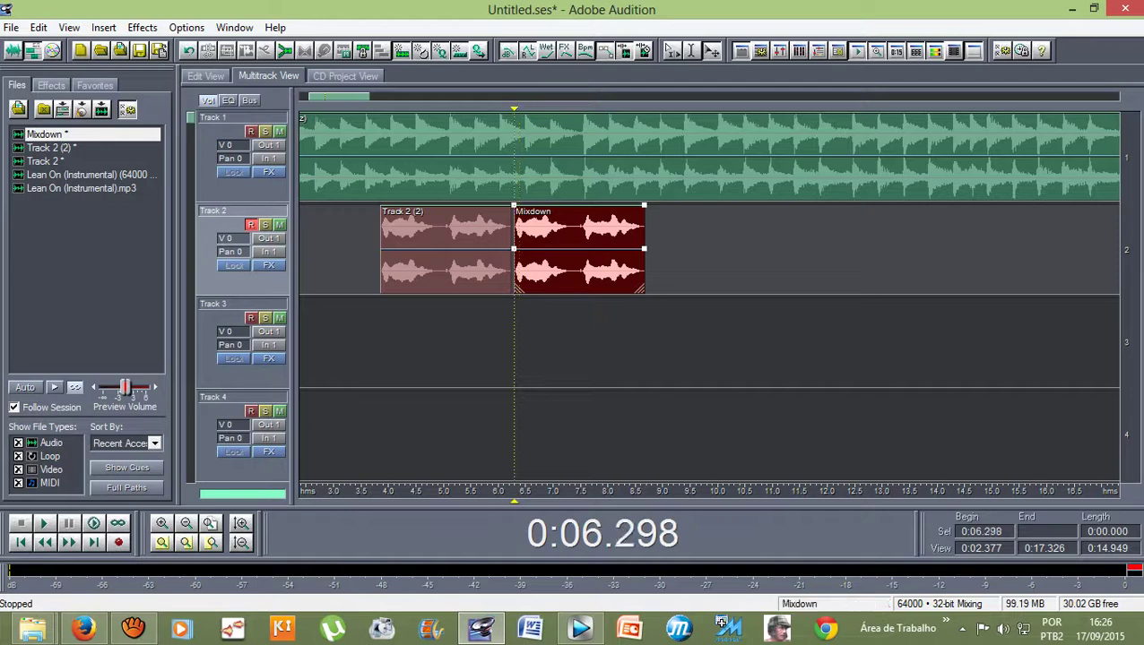
left_click_drag(579, 251, 579, 343)
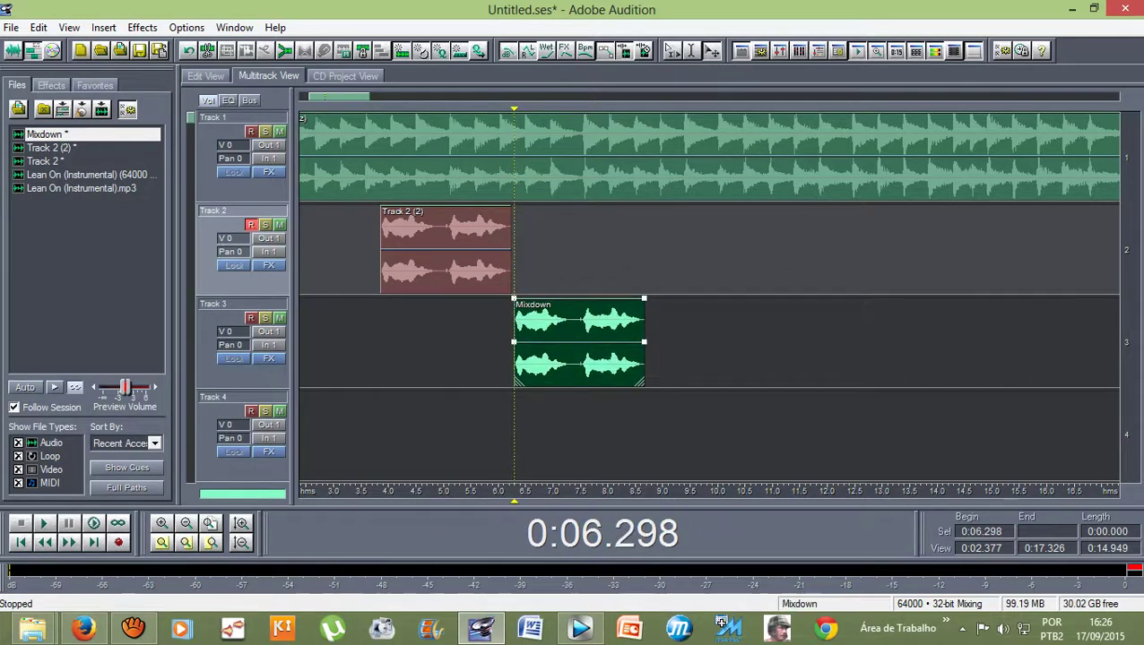
scroll(574, 170, "down", 4)
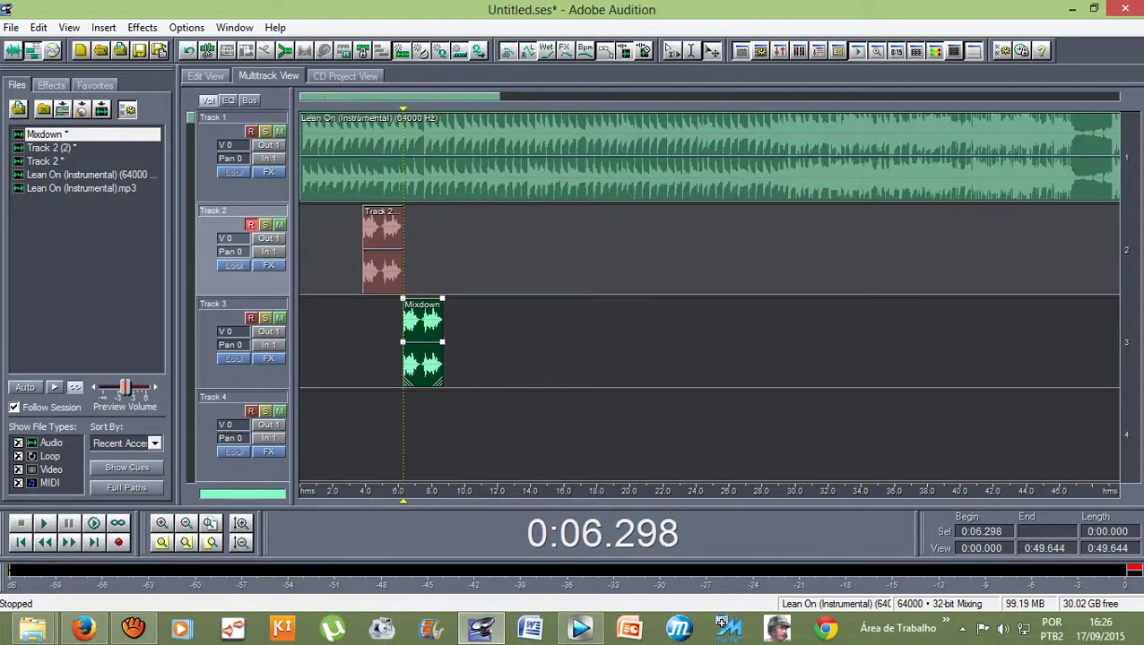
- Set the playback cursor to about 3.2 seconds and play the vocals on Tracks 2 and 3, and stop playback
key("Left")
key("space")
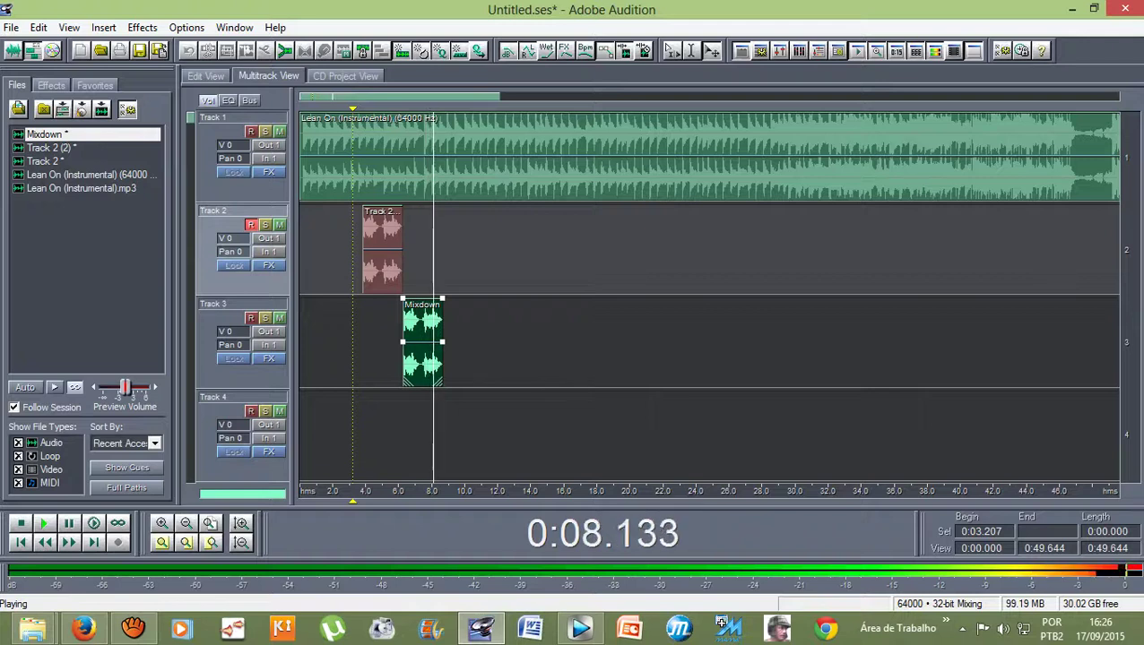
key("space")
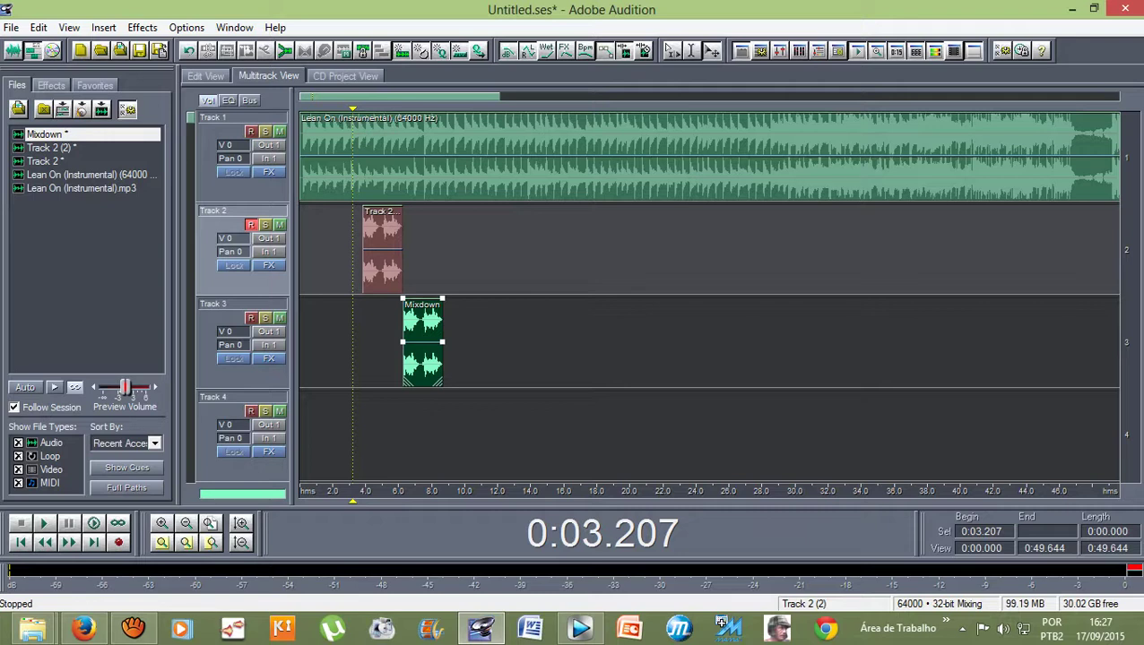
- Extend the end of the Track 2 vocal clip to about 13.4 seconds to bring back the rest of the recording
right_click(383, 250)
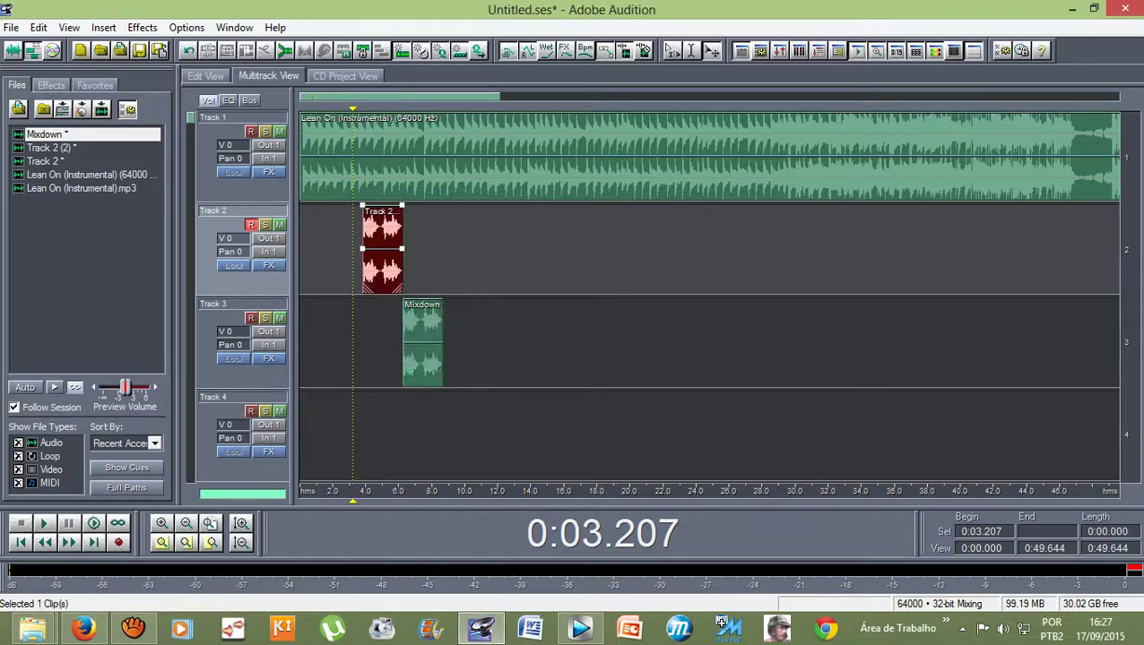
left_click_drag(401, 288, 522, 288)
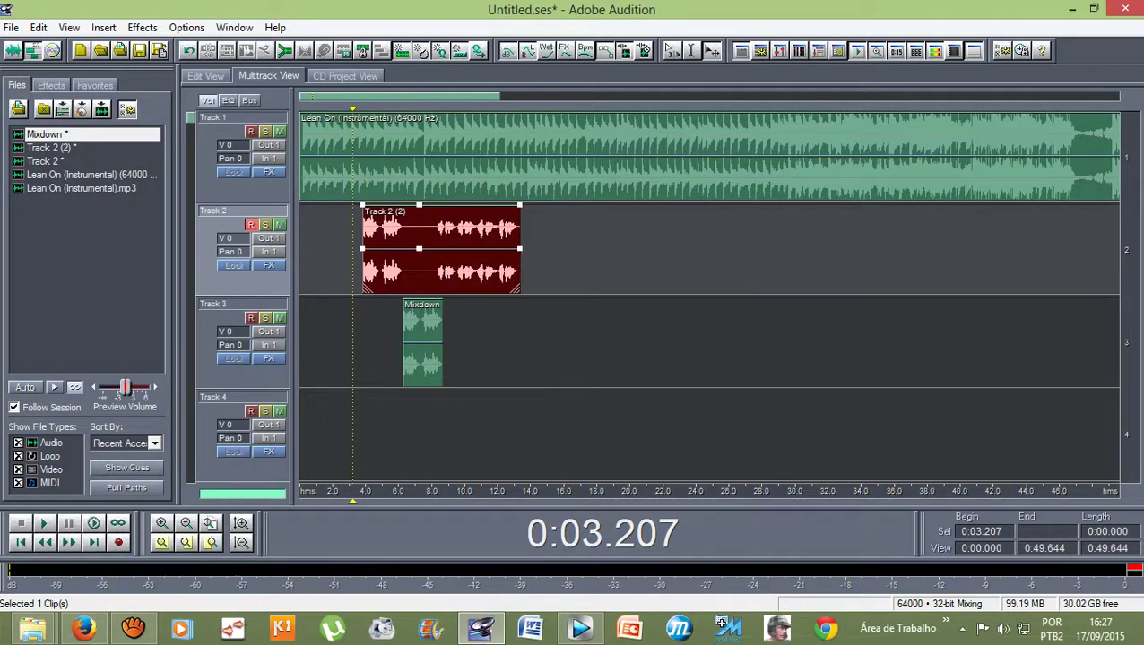
scroll(457, 166, "down", 2)
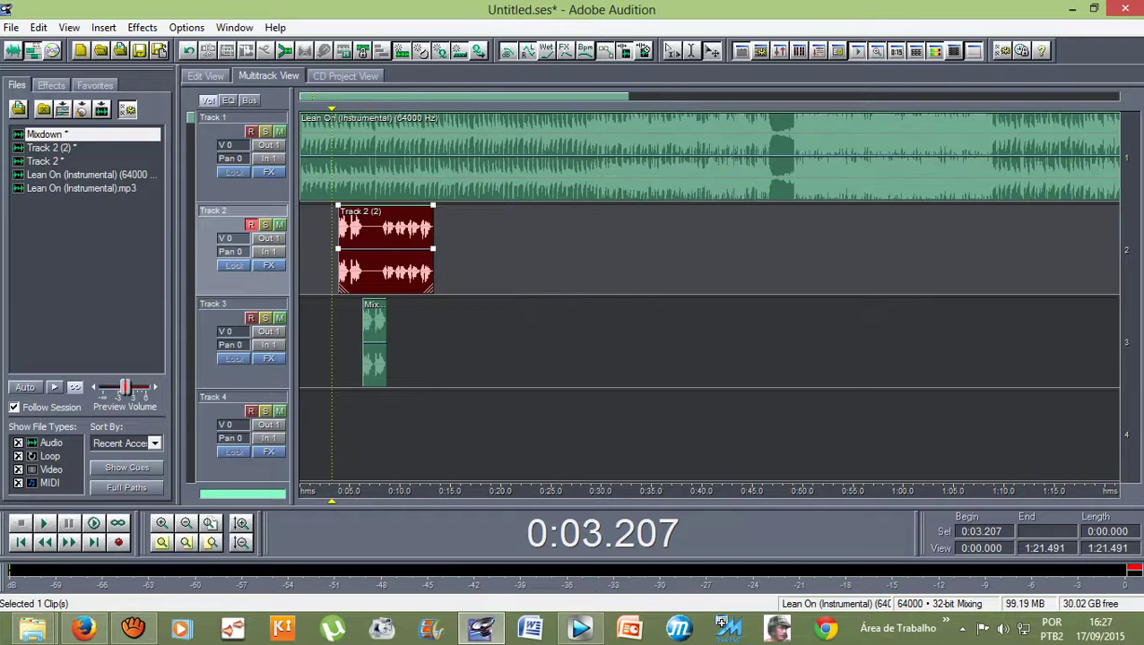
- Shorten the Lean On (Instrumental) clip on Track 1 to end at about 13.8 seconds, just past the Track 2 vocal
scroll(457, 165, "down", 1)
left_click(457, 157)
scroll(457, 157, "down", 1)
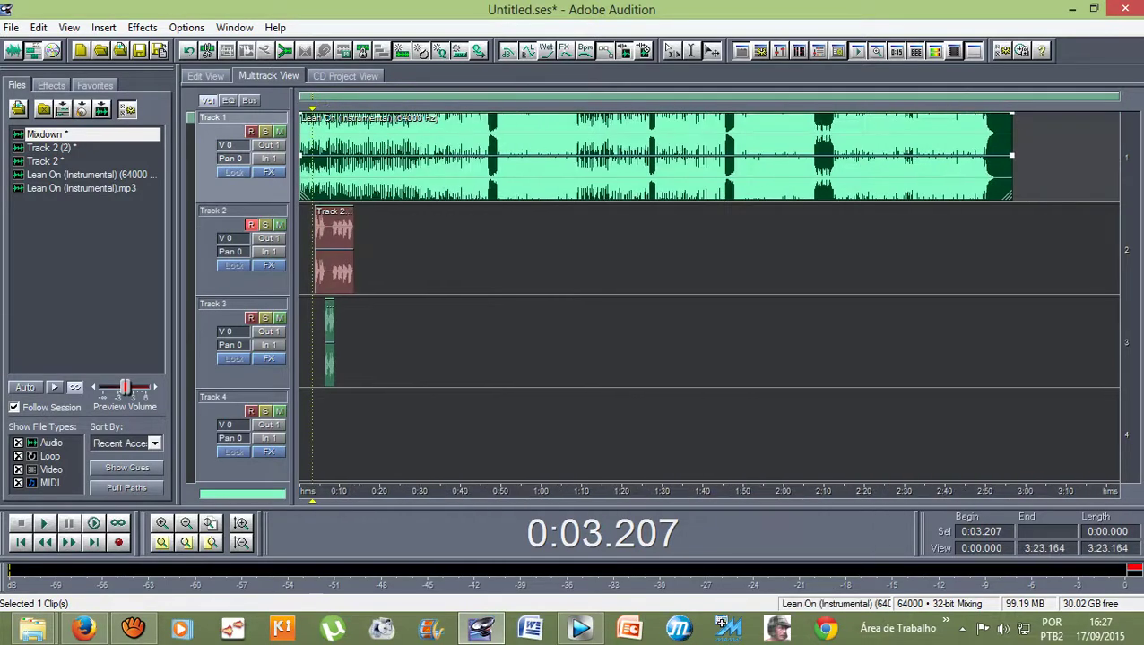
scroll(708, 157, "up", 5)
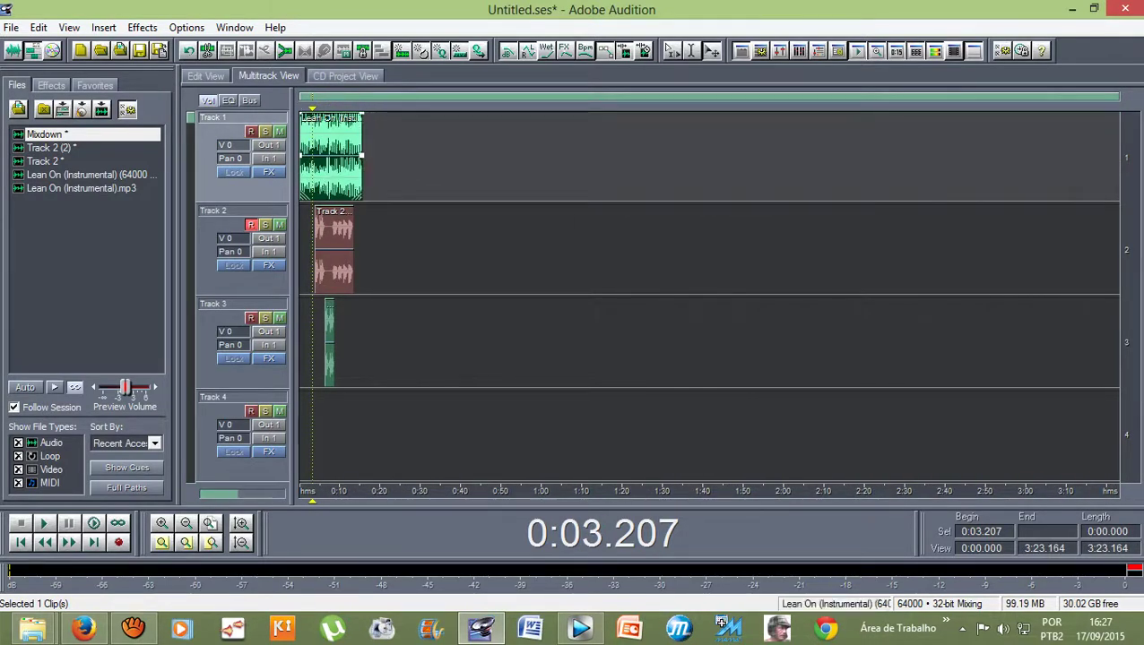
scroll(708, 157, "up", 2)
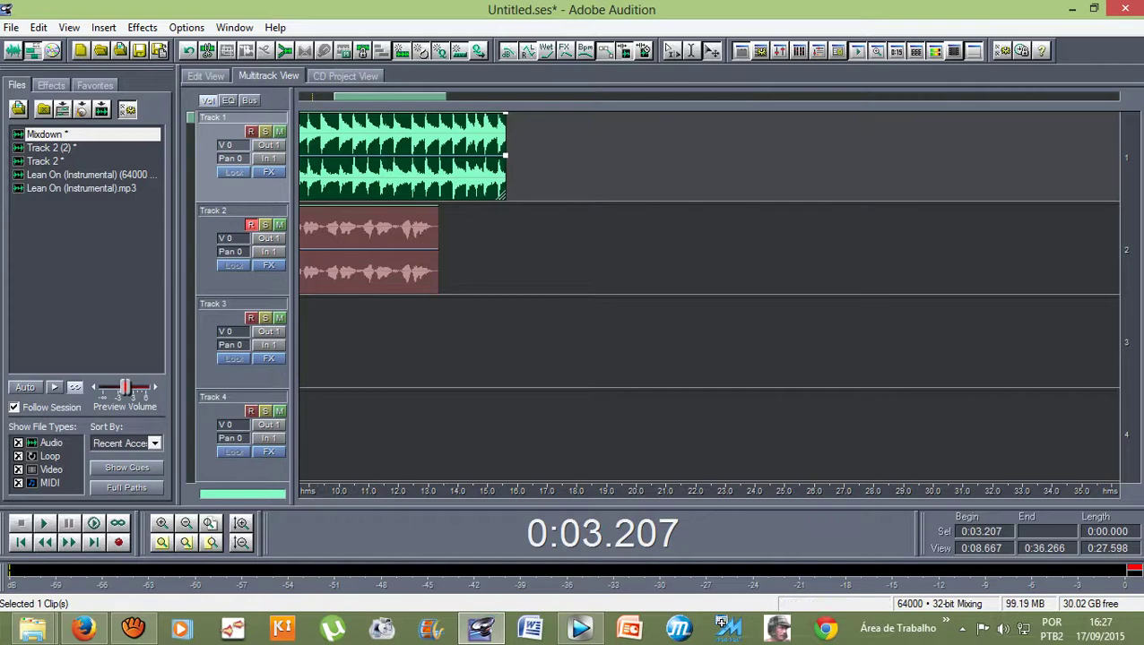
scroll(708, 156, "down", 3)
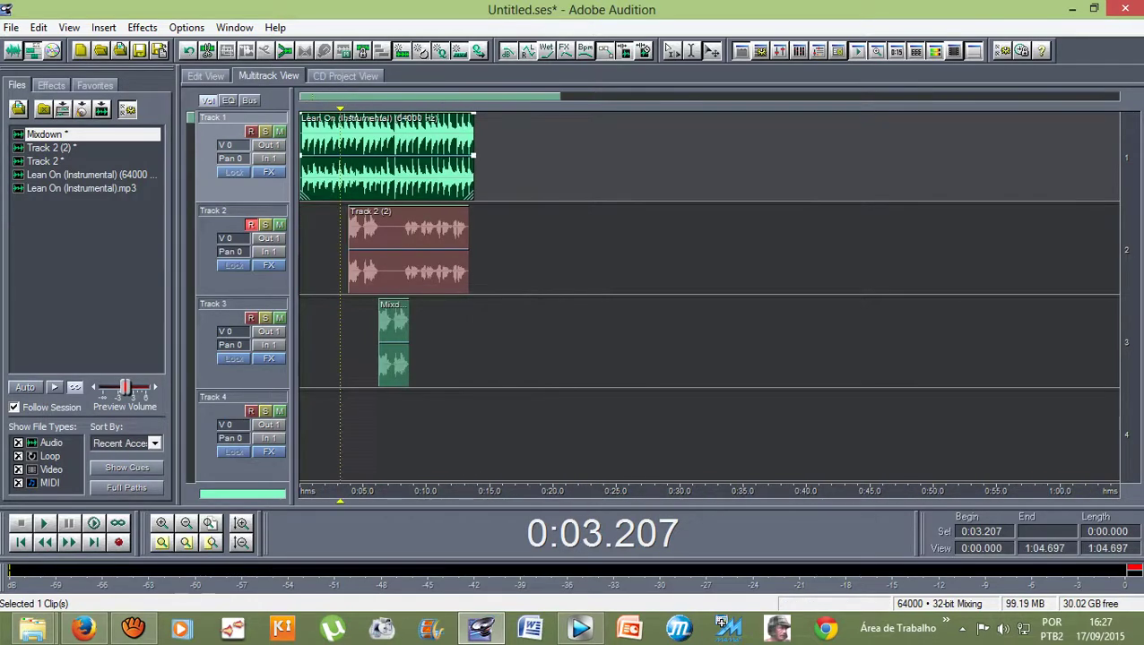
scroll(538, 249, "down", 2)
scroll(538, 250, "up", 5)
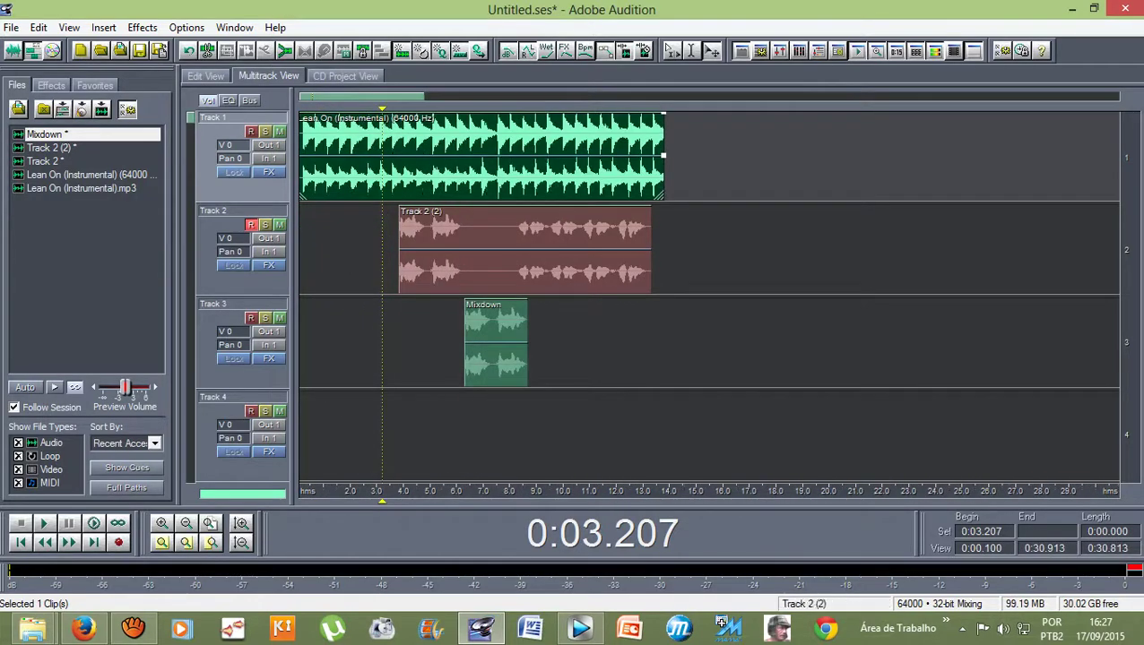
- Open the Track 2 vocal clip for waveform editing and apply Studio Reverb with the Vocal Reverb (medium) preset
double_click(484, 249)
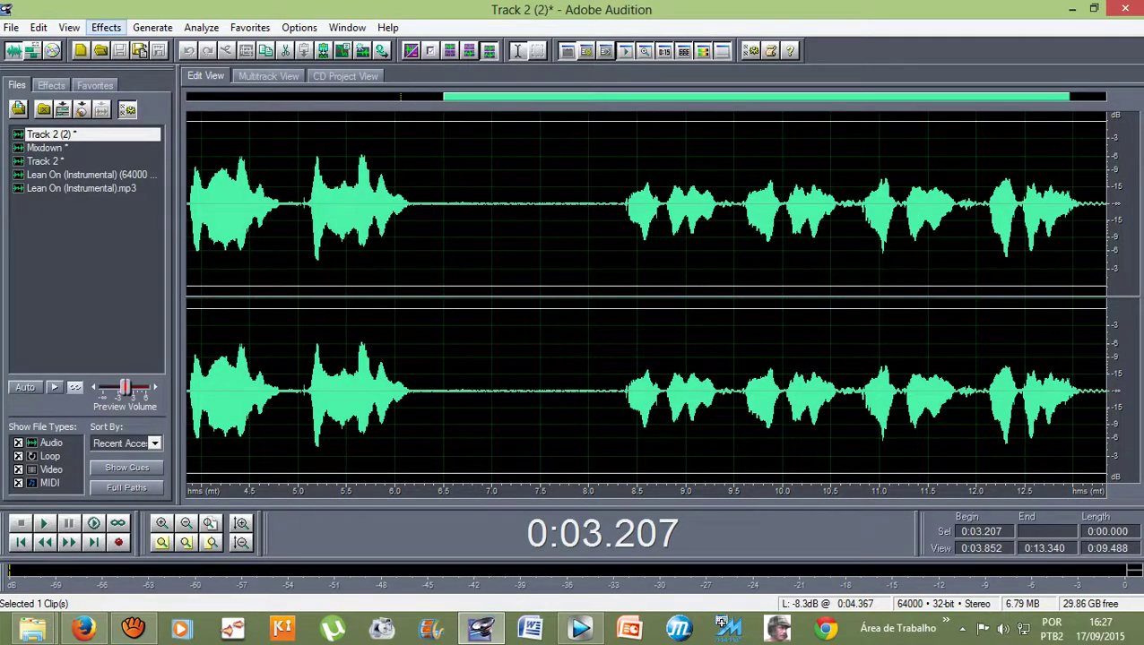
left_click(106, 27)
mouse_move(143, 126)
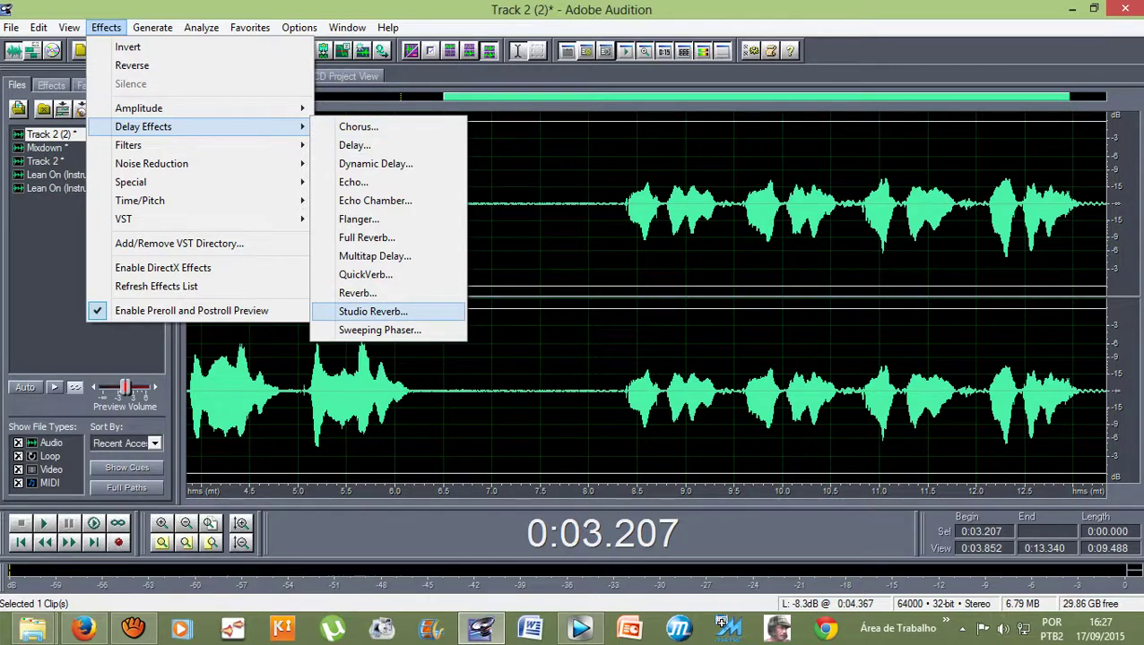
key("Return")
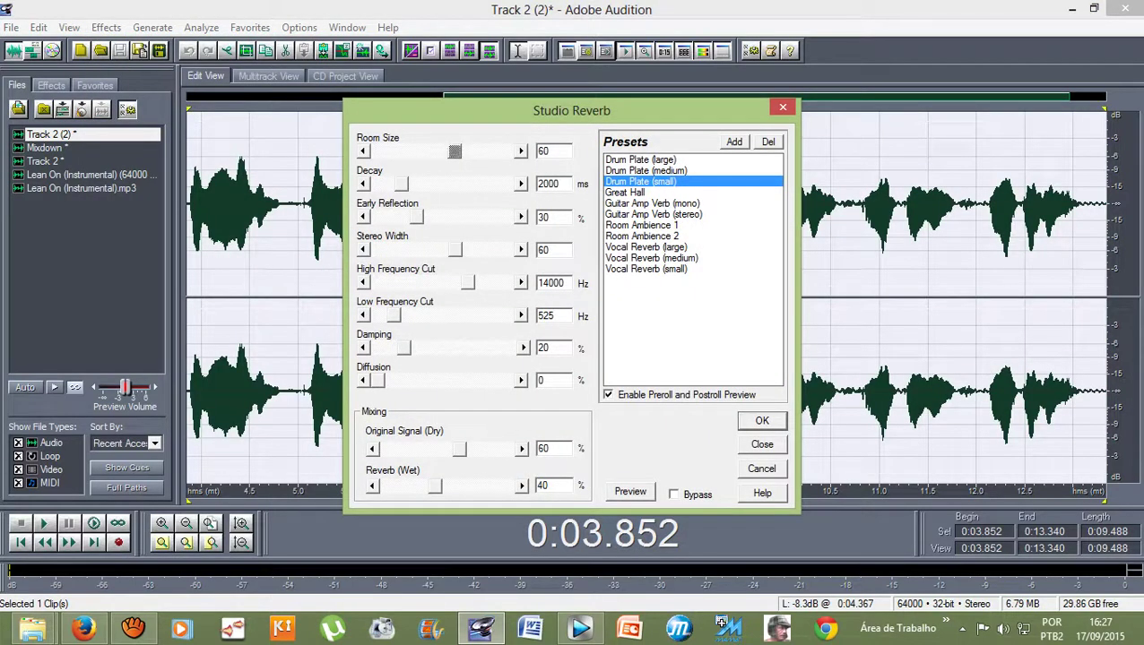
left_click(651, 258)
key("Return")
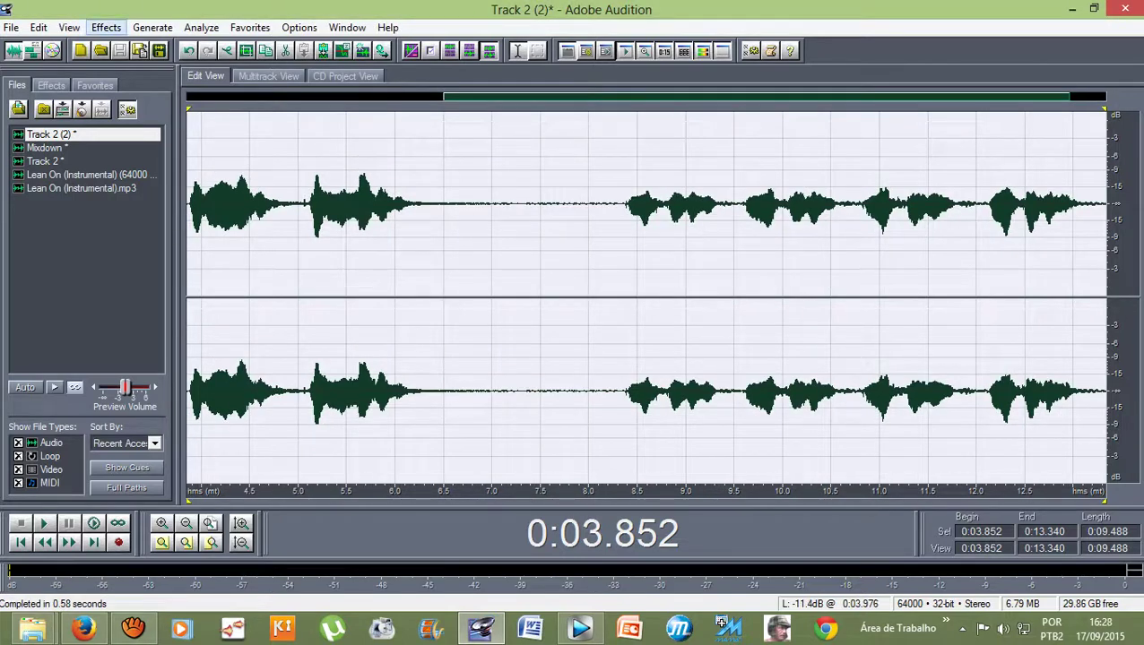
- Amplify the selected Track 2 vocal by 4.06 dB with Amplify/Fade, clear the selection and return to the multitrack session
left_click(106, 27)
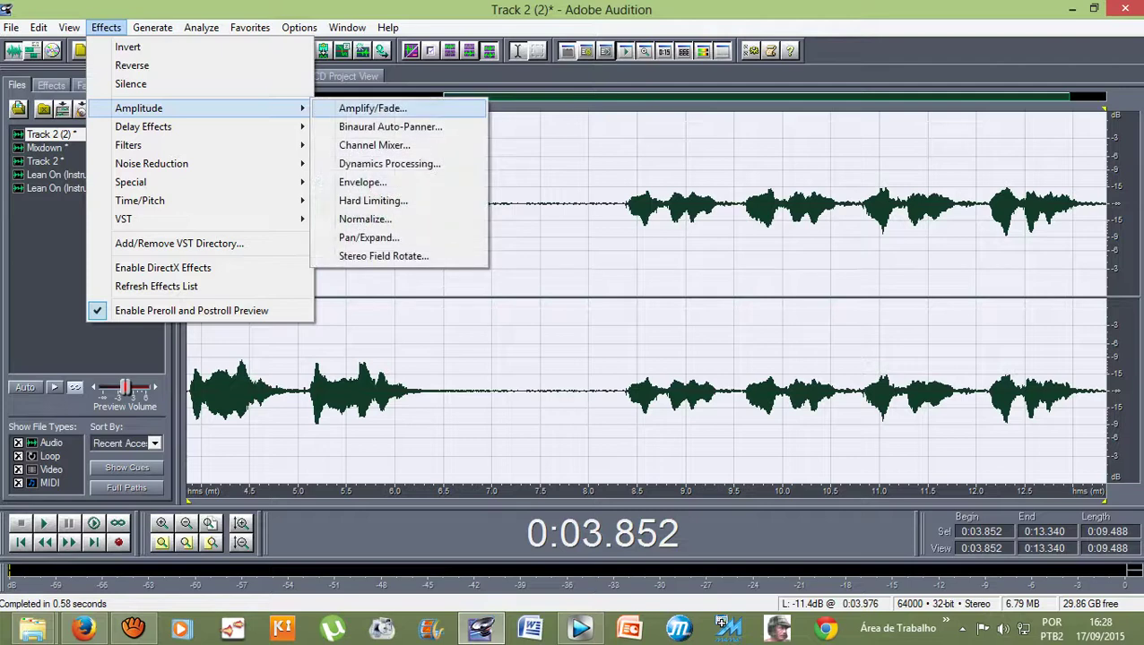
left_click(372, 108)
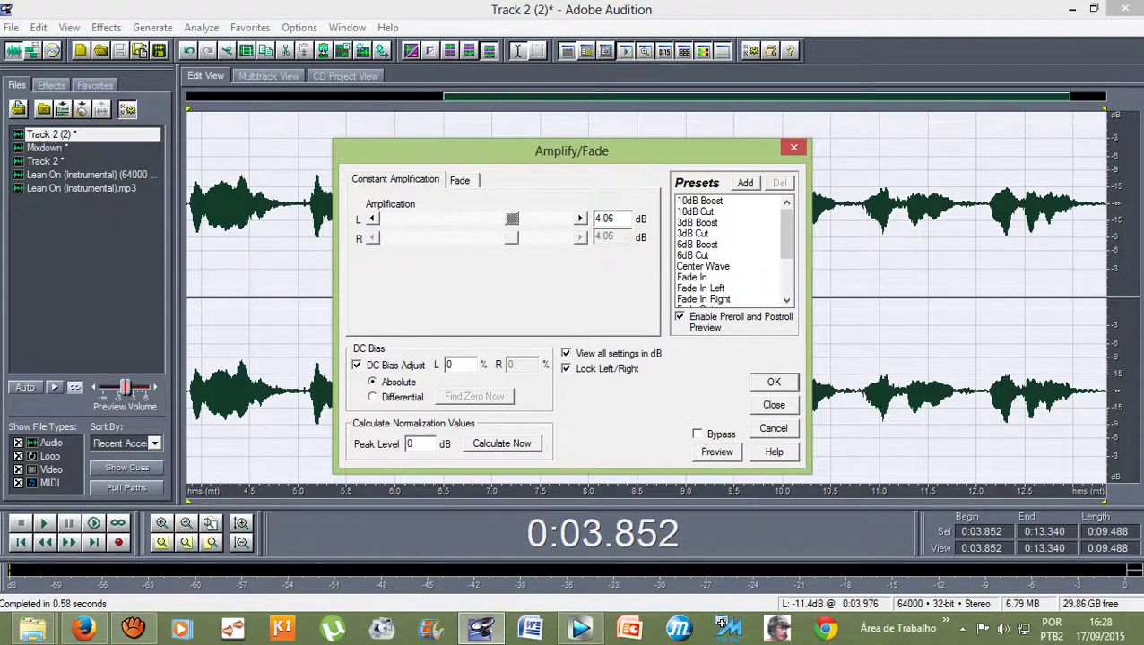
left_click(773, 381)
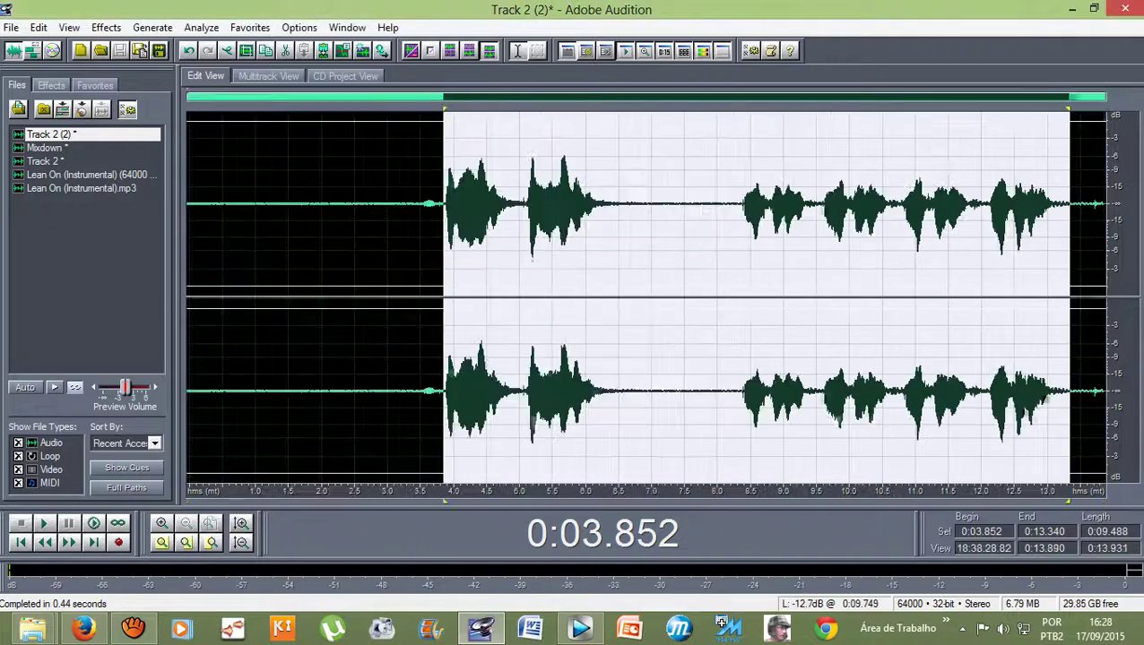
left_click(413, 215)
left_click(268, 76)
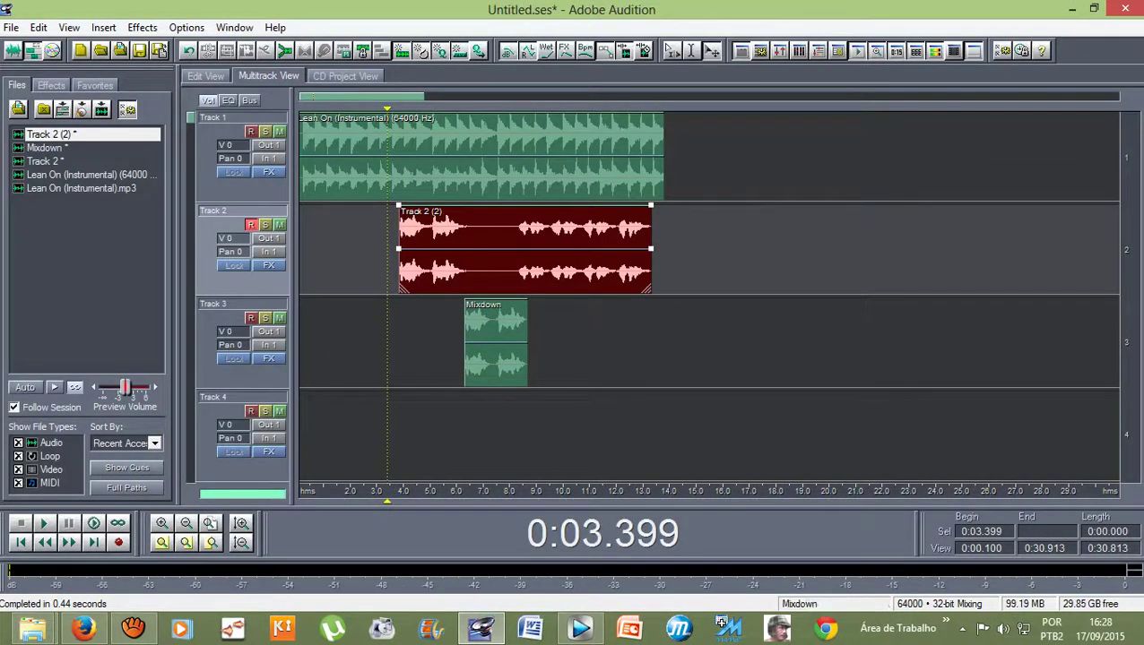
- Open the Mixdown clip on Track 3 for waveform editing and apply Studio Reverb with the Vocal Reverb (medium) preset
double_click(495, 343)
left_click(106, 27)
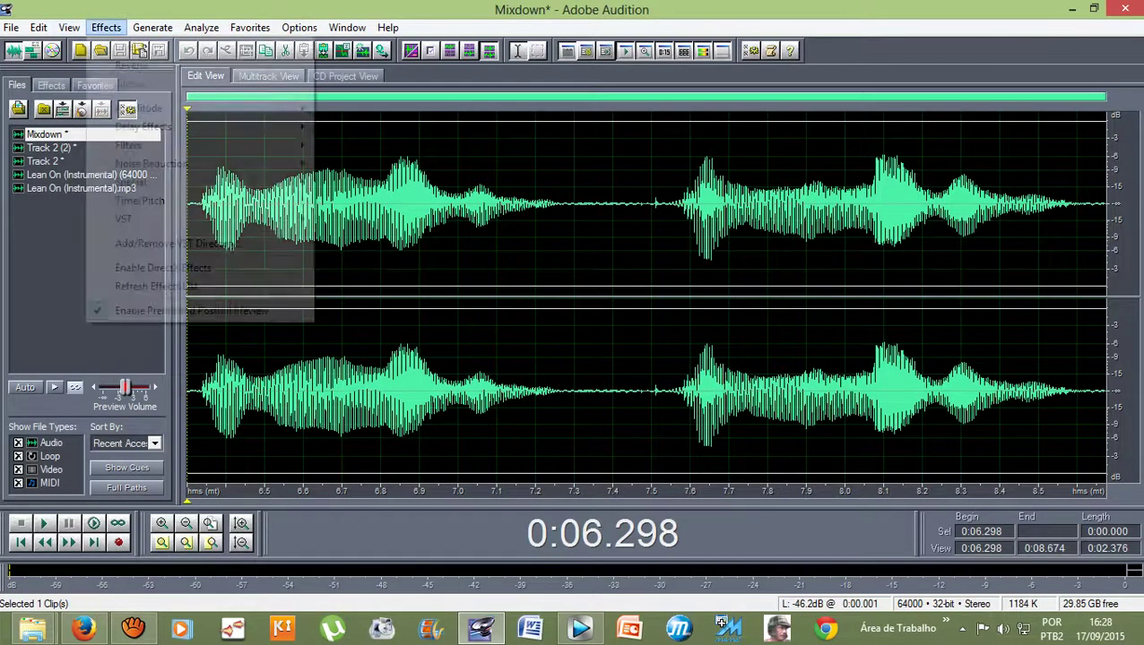
mouse_move(143, 107)
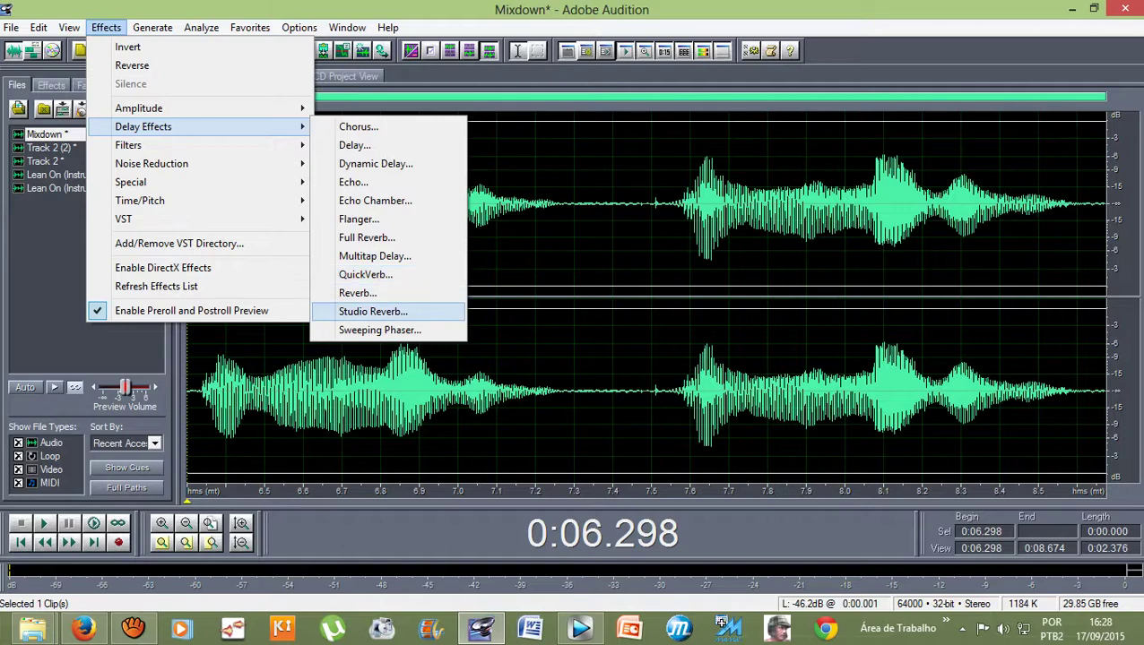
left_click(373, 311)
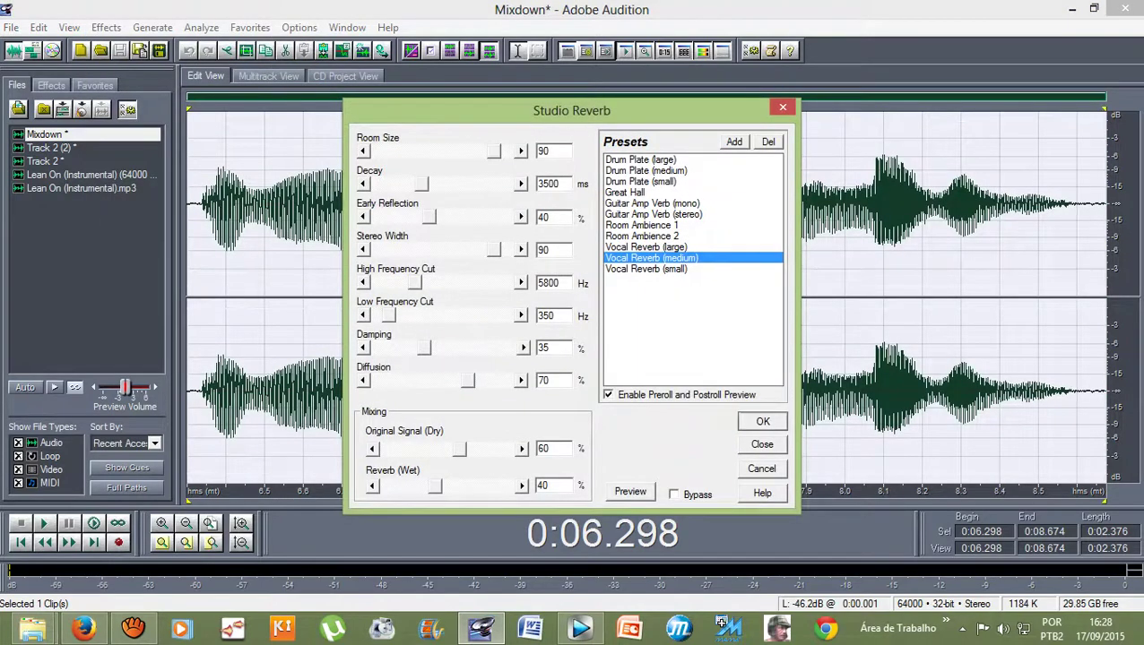
key("Return")
- Amplify the Mixdown vocal by 4.06 dB with Amplify/Fade and return to the multitrack session
left_click(106, 26)
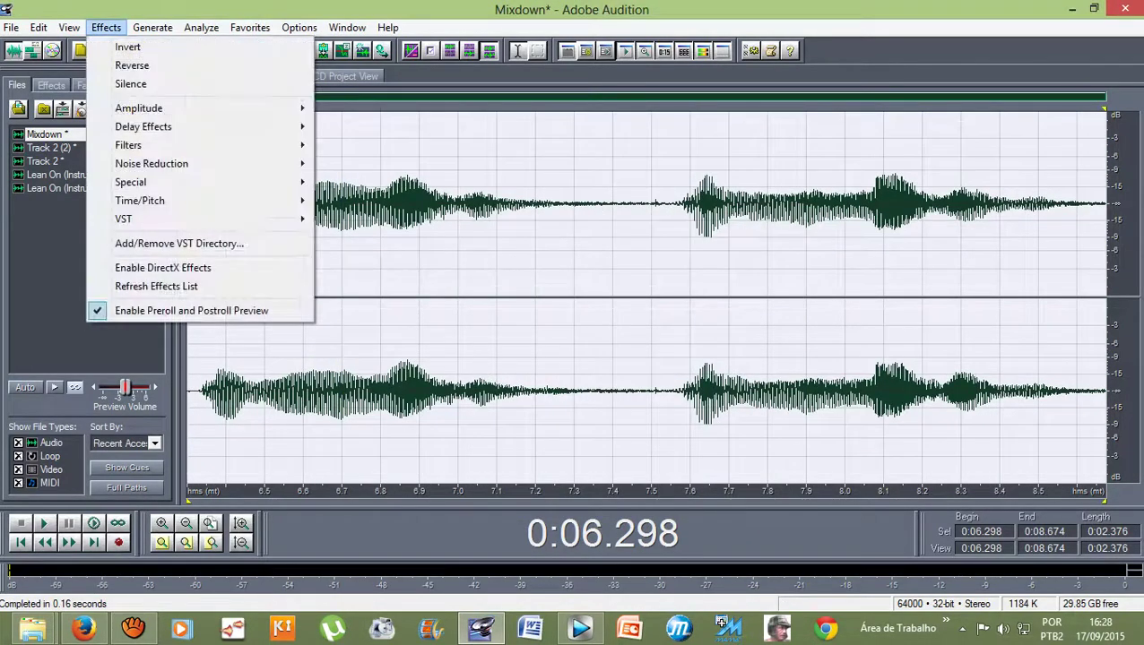
mouse_move(139, 107)
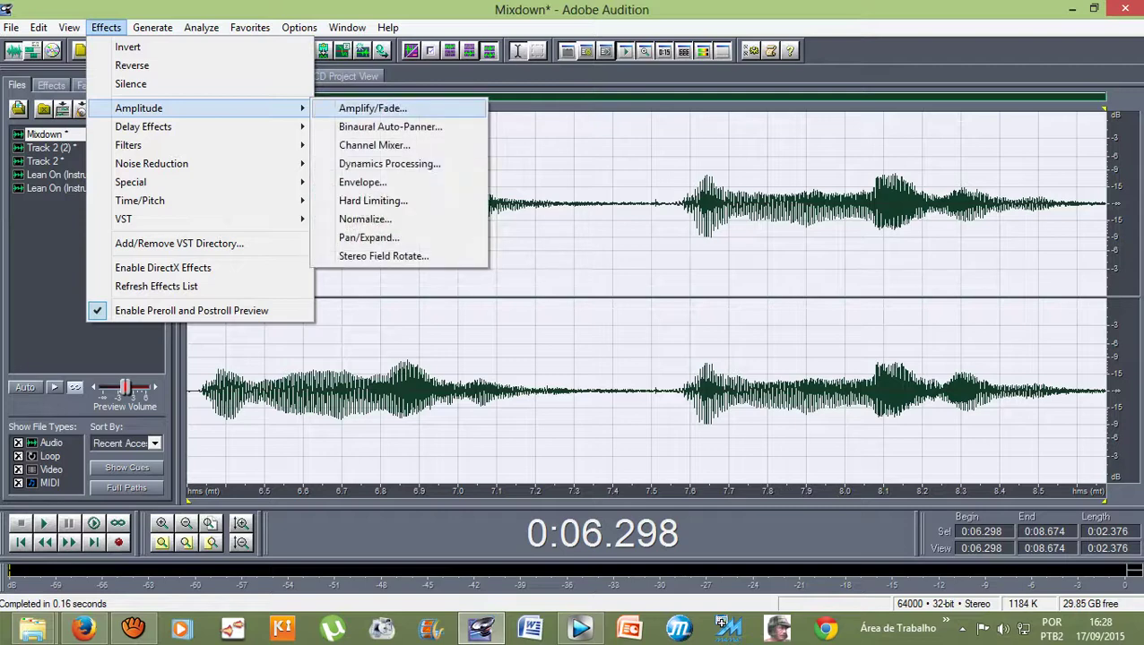
left_click(372, 107)
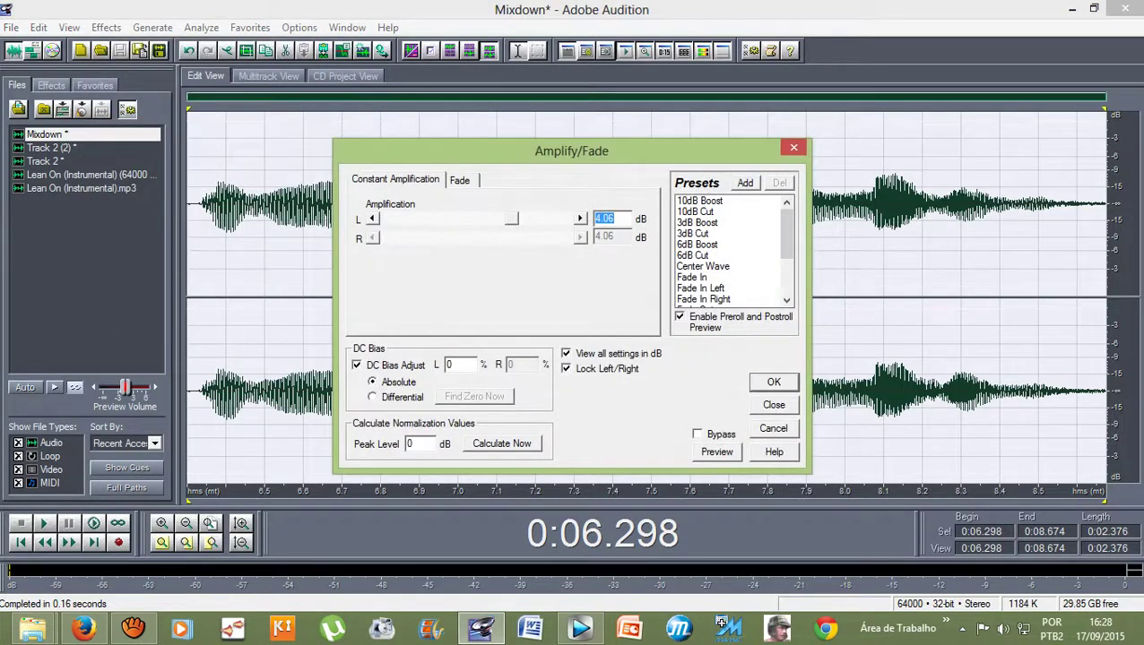
key("Return")
left_click(269, 76)
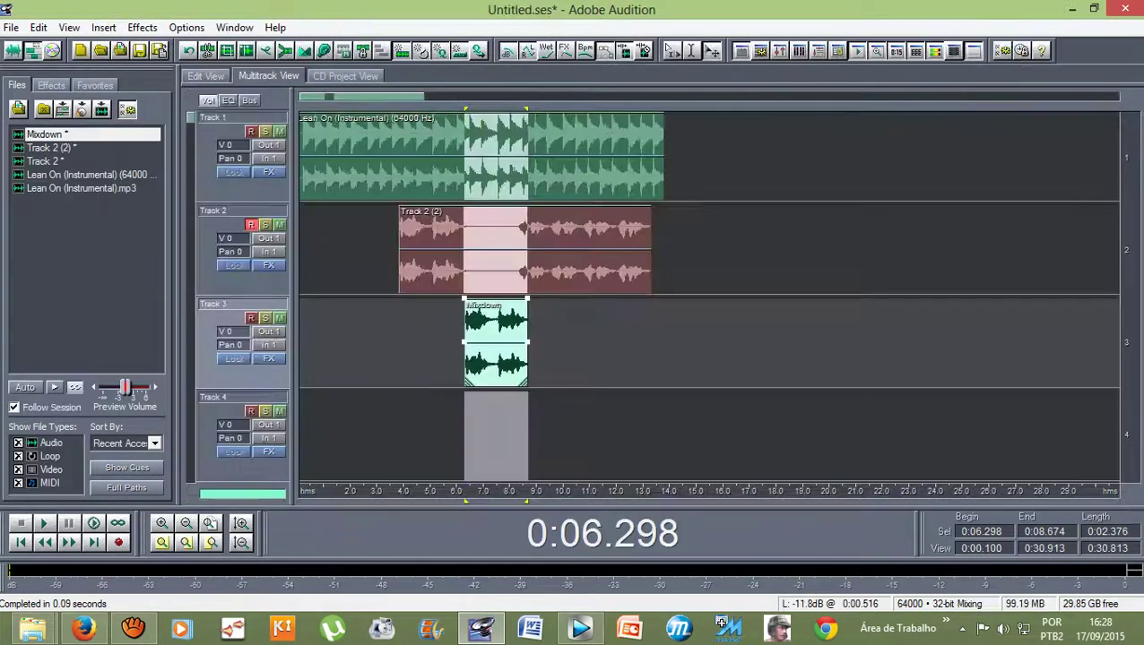
- Play the multitrack session from about 2.1 seconds to hear the processed vocals with the instrumental, and stop playback
key("Left")
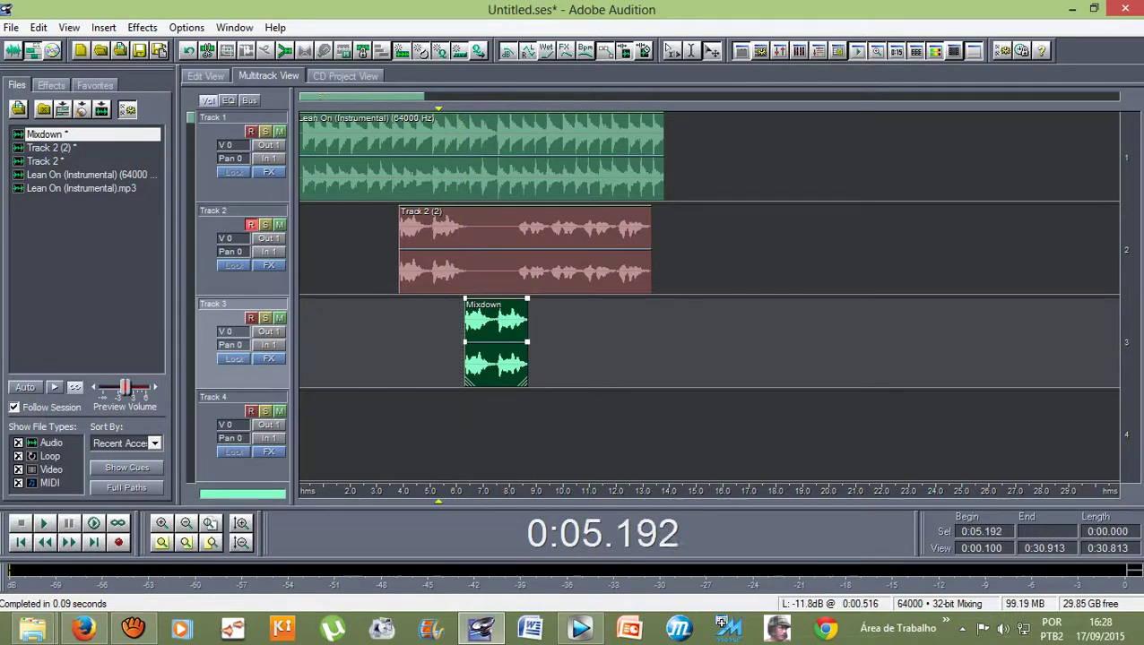
key("space")
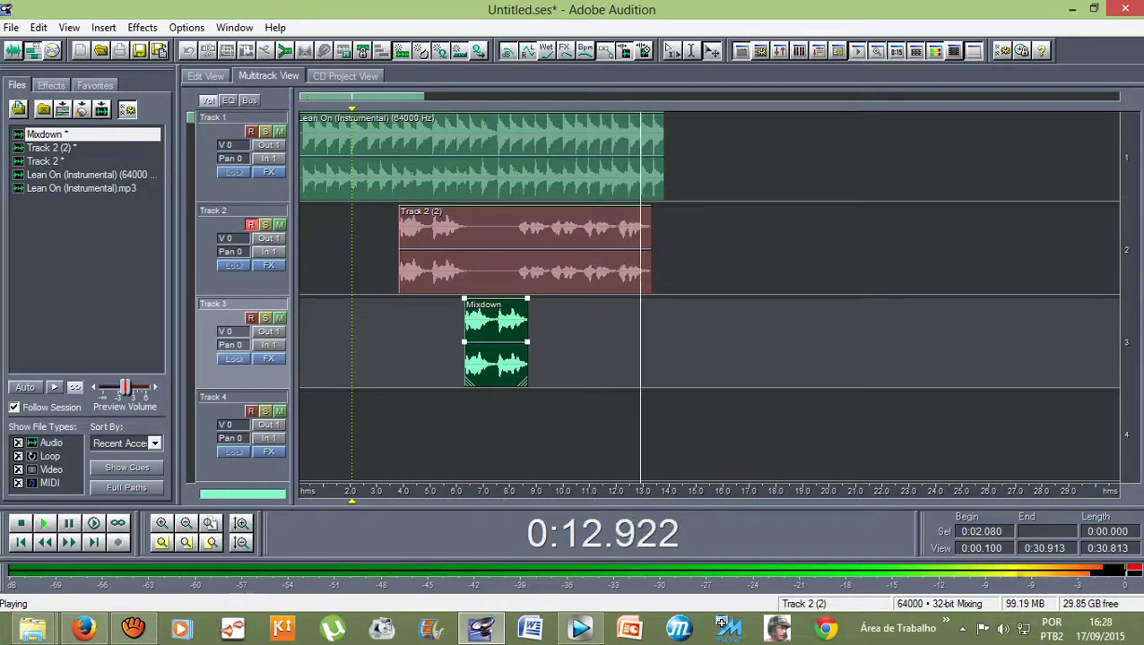
key("space")
- Open the Track 2 vocal clip for waveform editing, select its second part from about 8.36 to 13.2 seconds and audition it
double_click(519, 251)
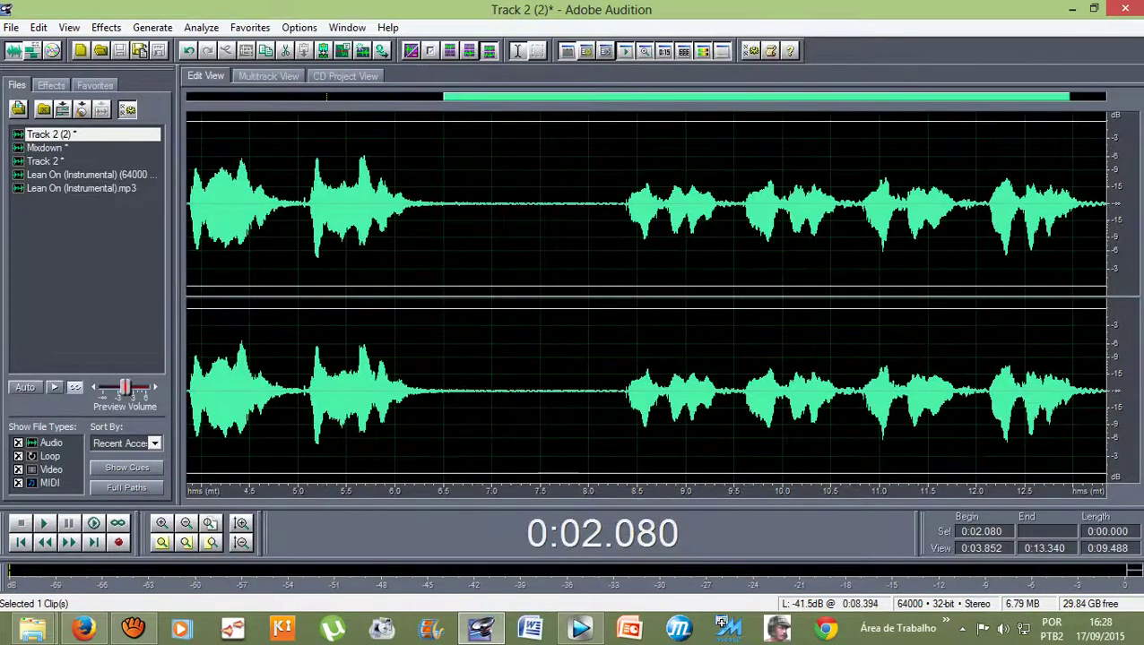
left_click_drag(623, 215, 1096, 314)
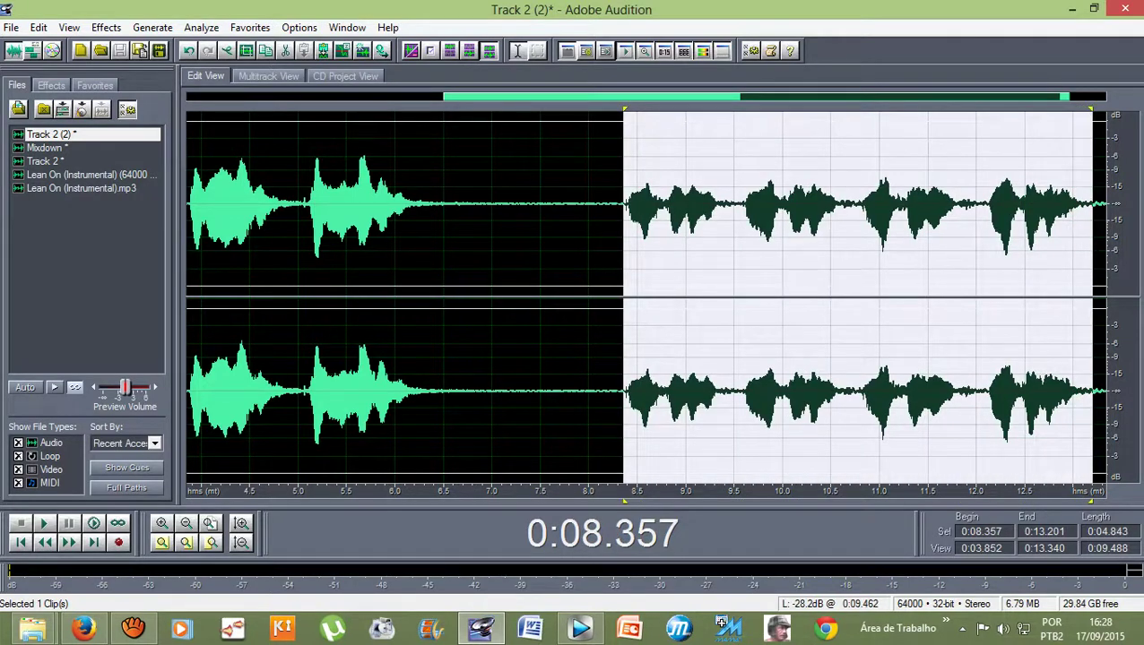
key("space")
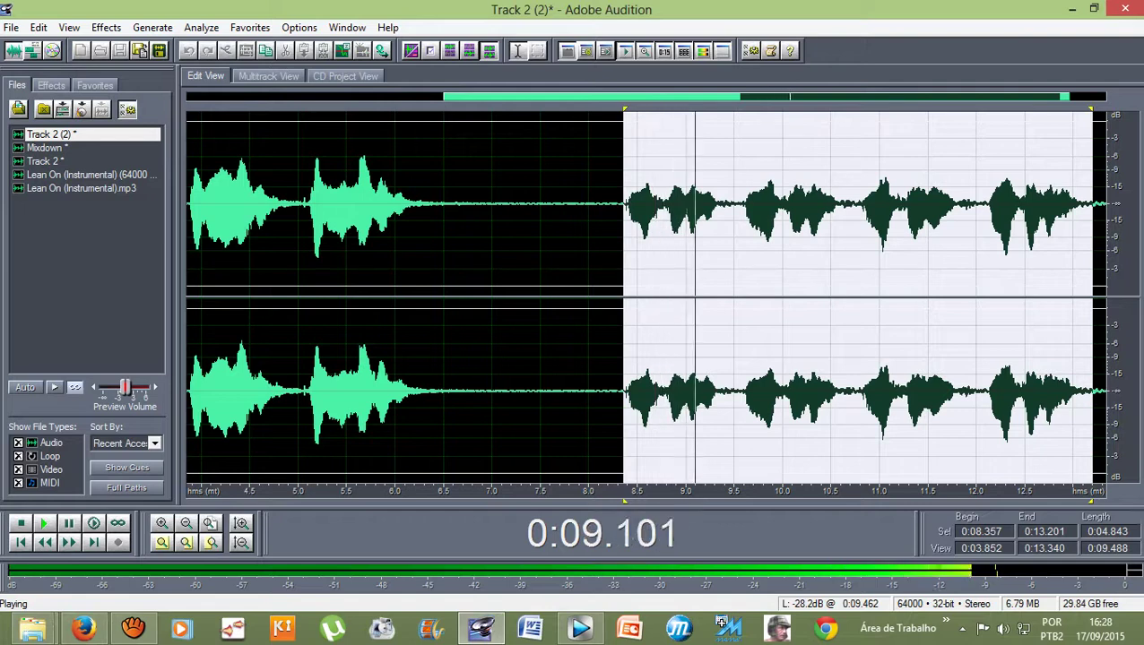
key("space")
key("space")
key("space")
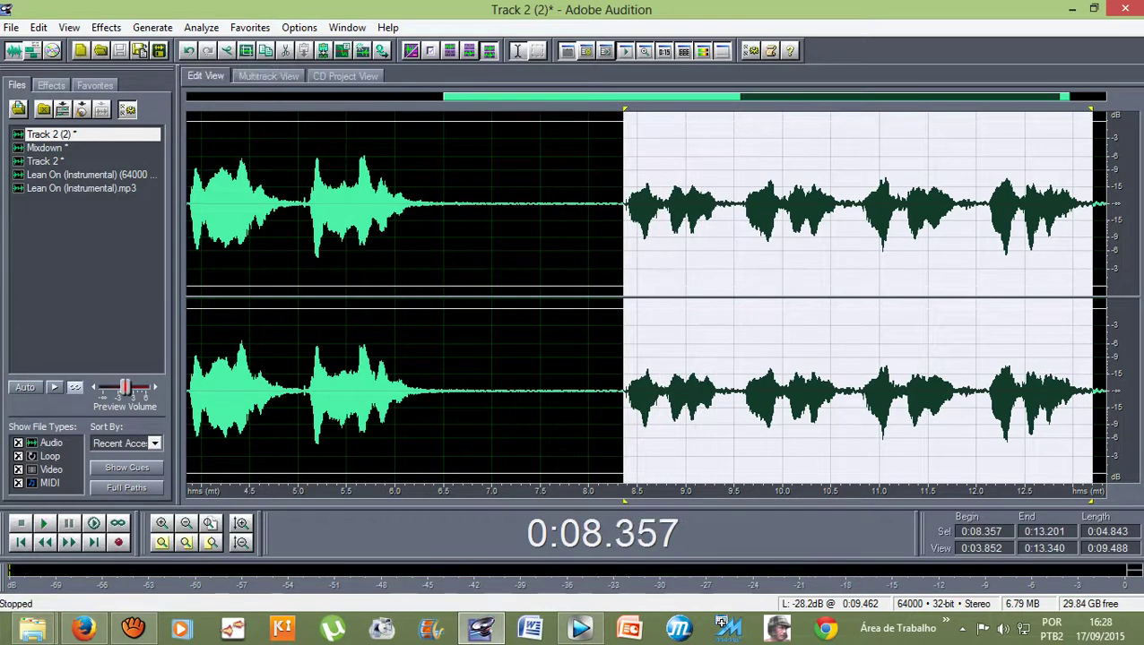
- Apply Chorus with the Wide & Thick preset to the selected part of the vocal and play the result
left_click(105, 27)
mouse_move(179, 127)
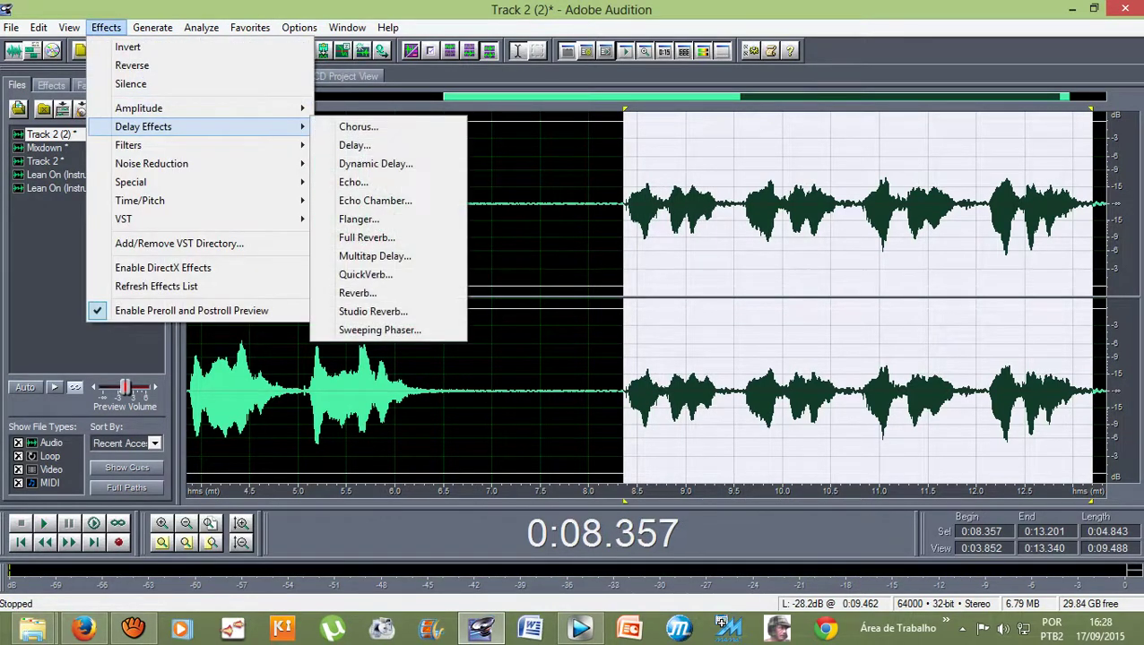
left_click(358, 126)
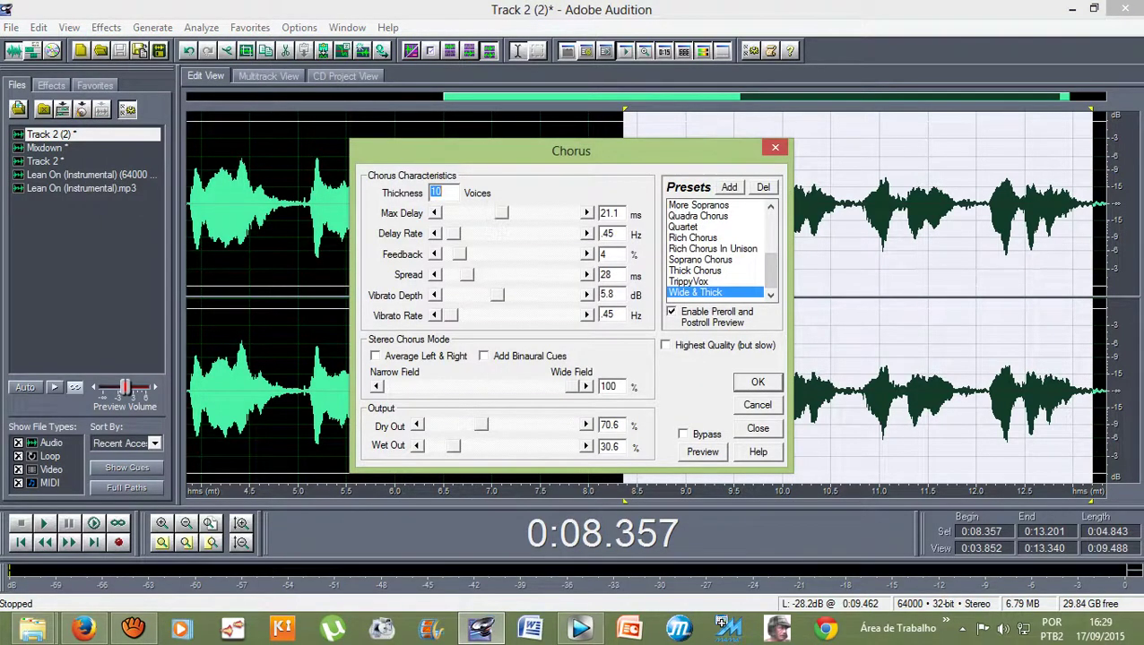
key("Return")
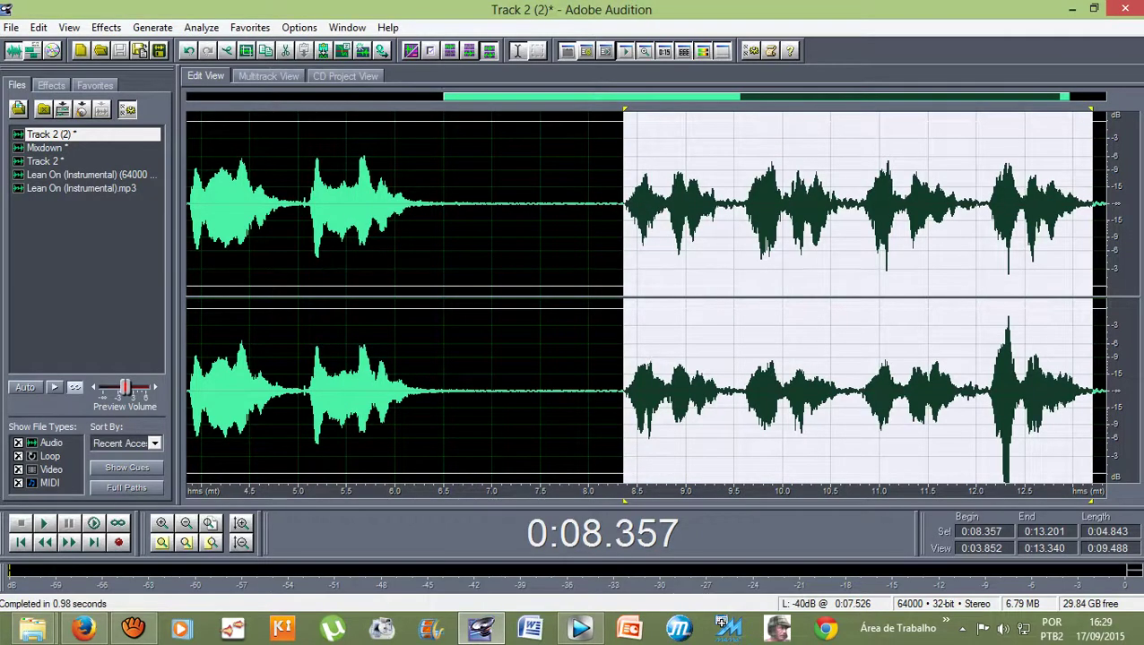
key("space")
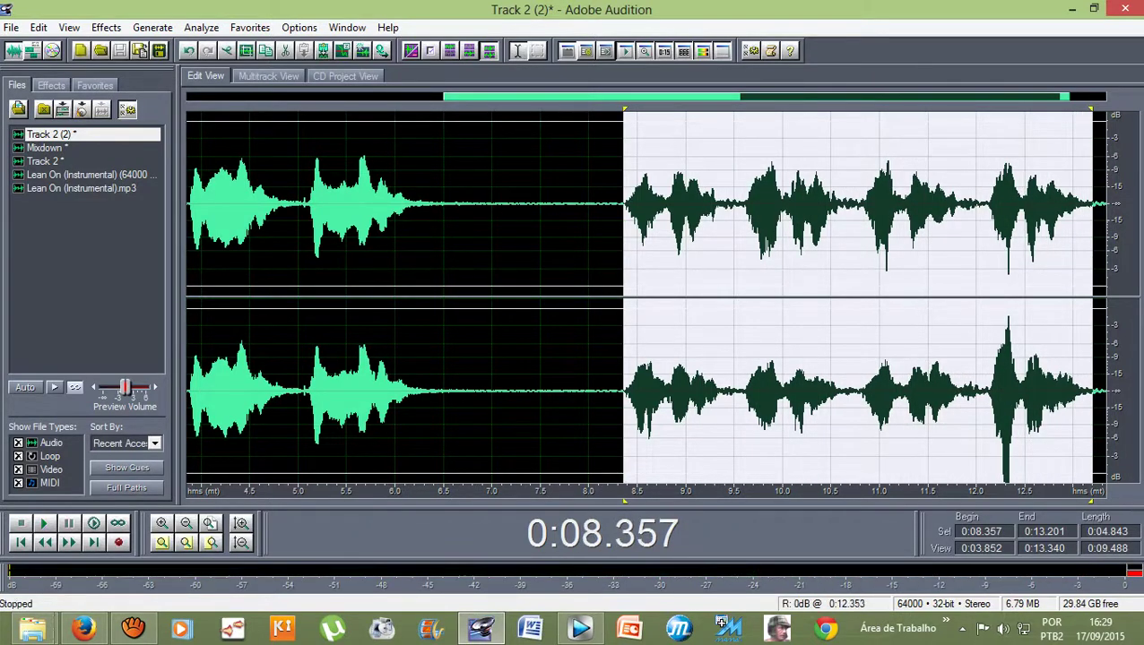
- Select the right-channel peak from about 12.29 to 12.37 seconds, reduce it by 2.7 dB with Amplify/Fade, and clear the selection
left_click(1000, 437)
left_click(1003, 437)
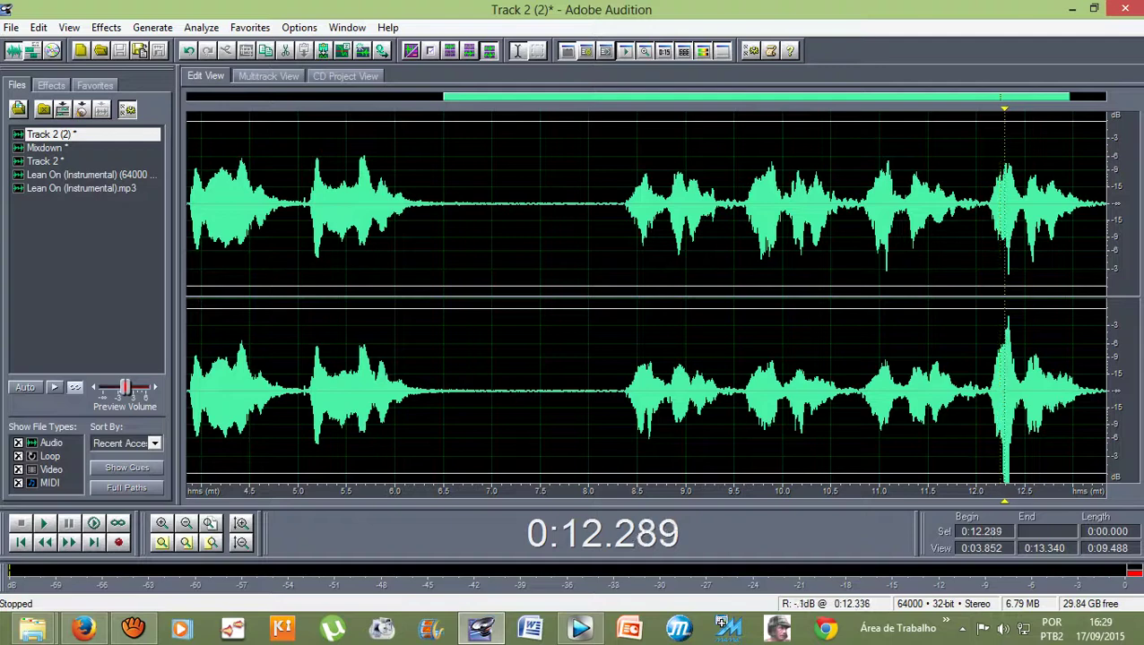
left_click_drag(1004, 430, 1011, 470)
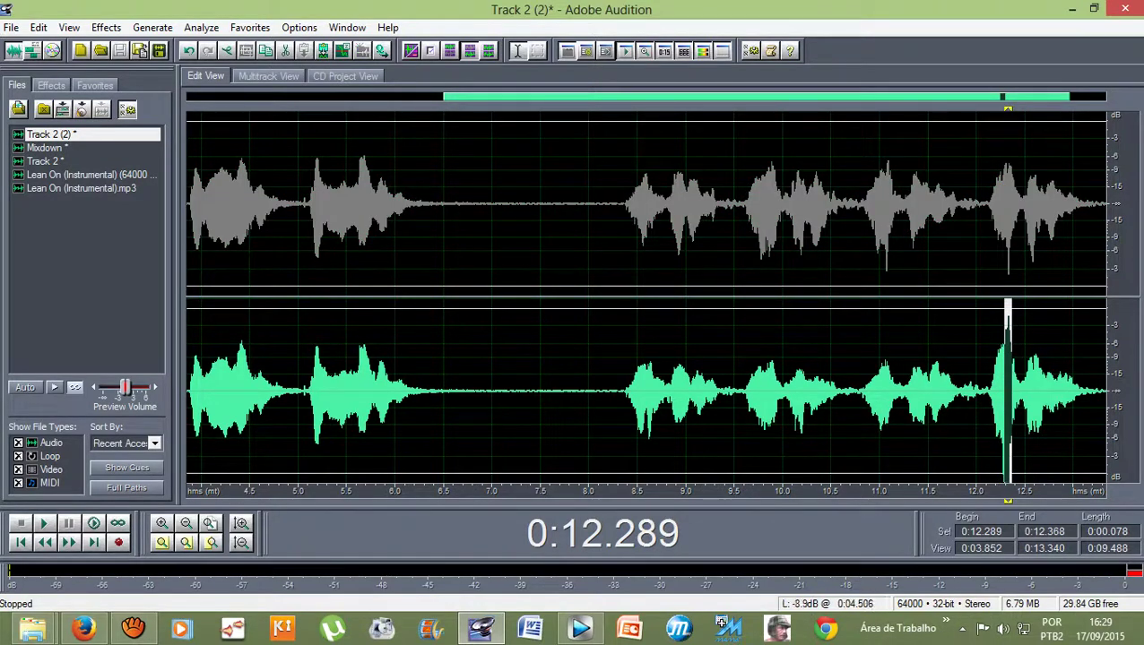
left_click(105, 27)
mouse_move(144, 108)
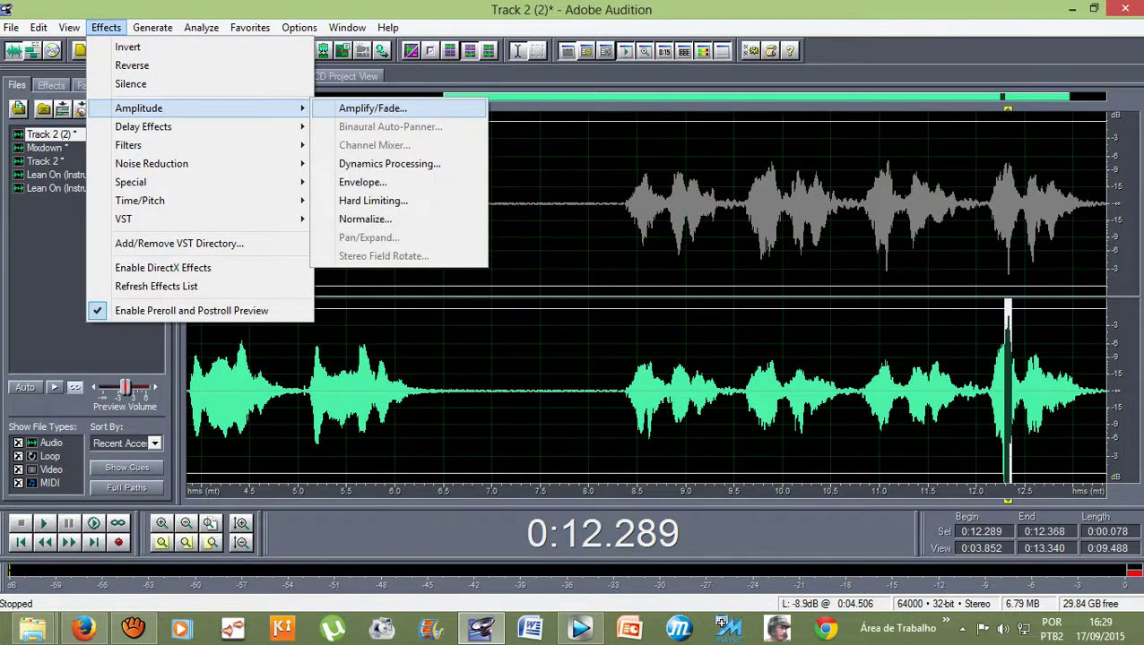
left_click(372, 108)
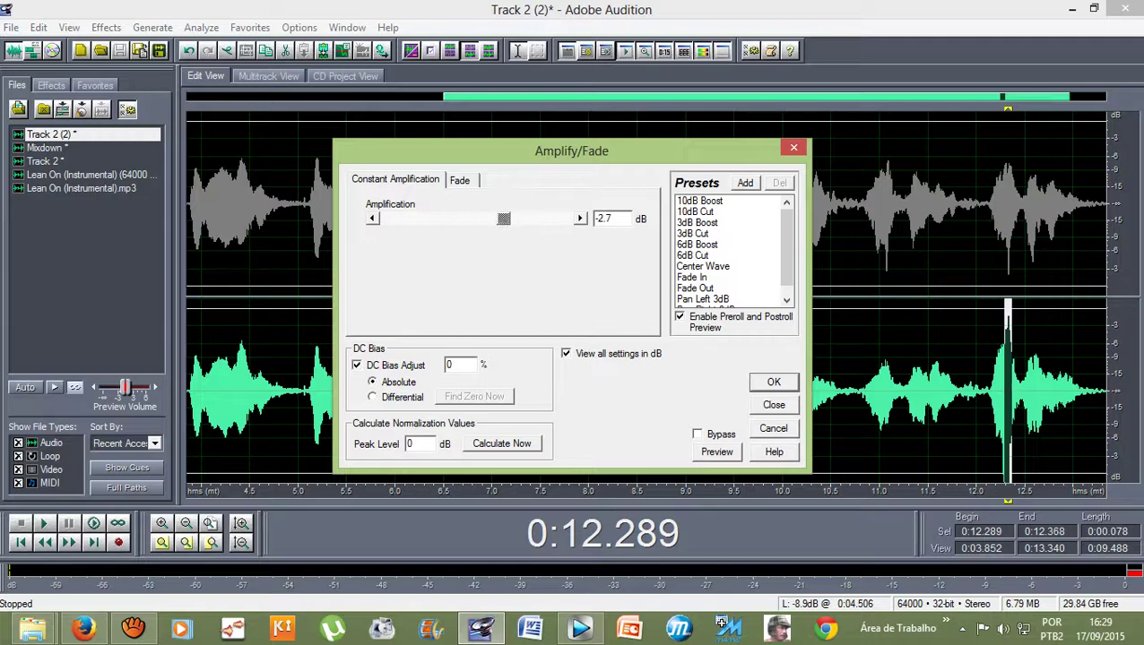
left_click(773, 382)
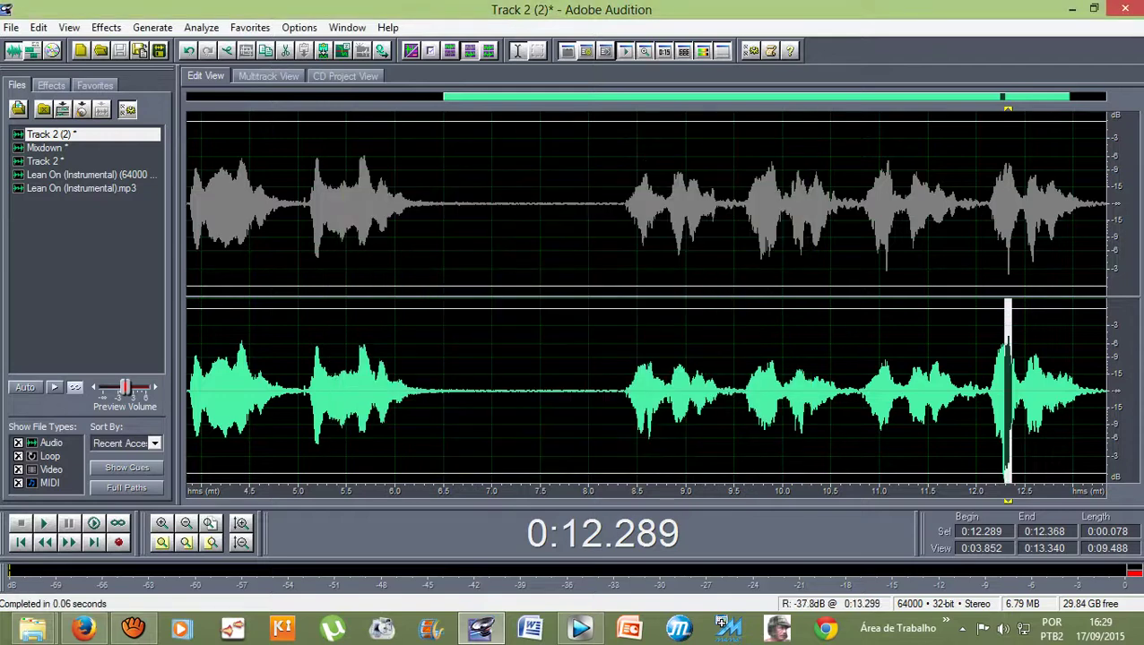
left_click(575, 224)
- Return to the multitrack session, play it from the beginning to check the chorus on the vocal, and stop playback
left_click(268, 77)
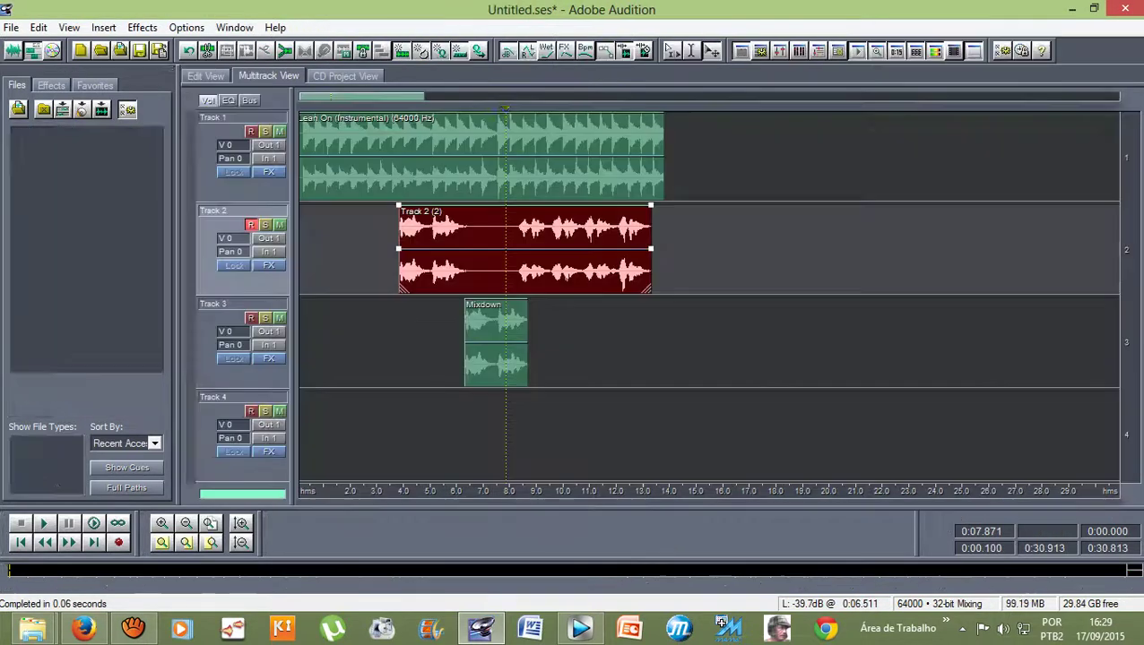
key("Home")
key("space")
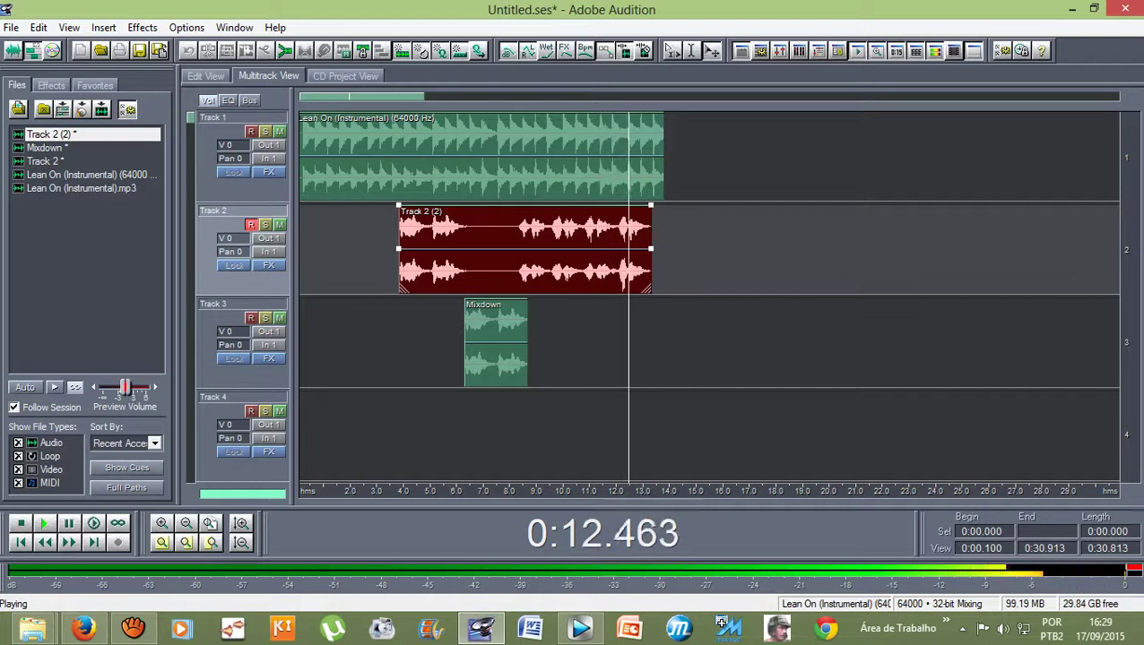
key("space")
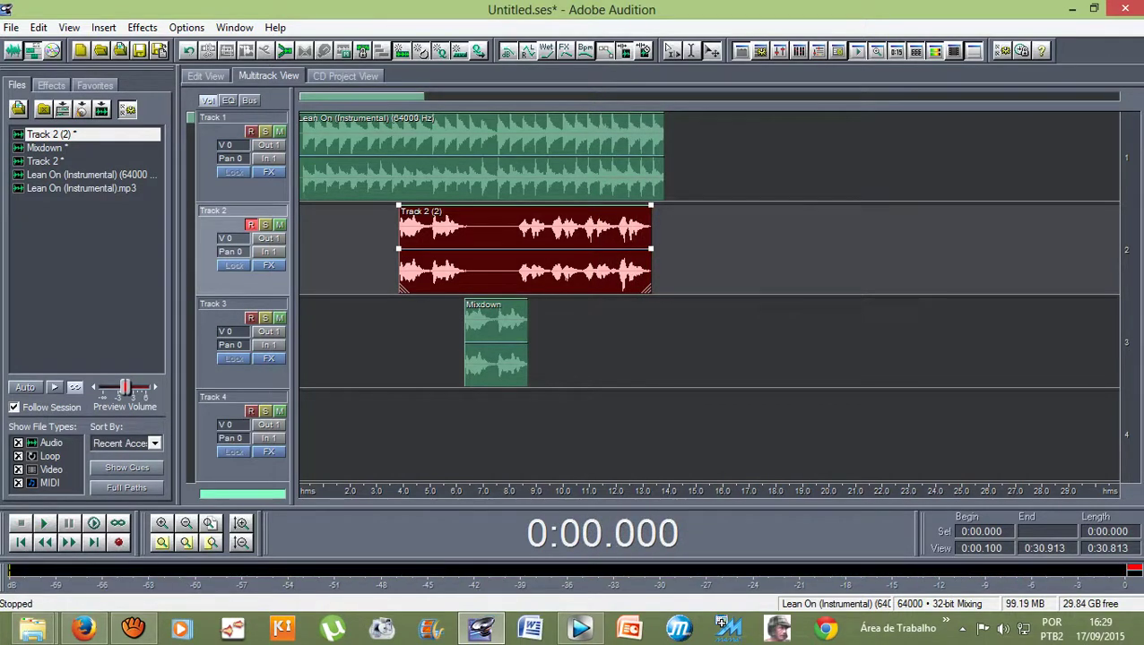
scroll(372, 157, "down", 5)
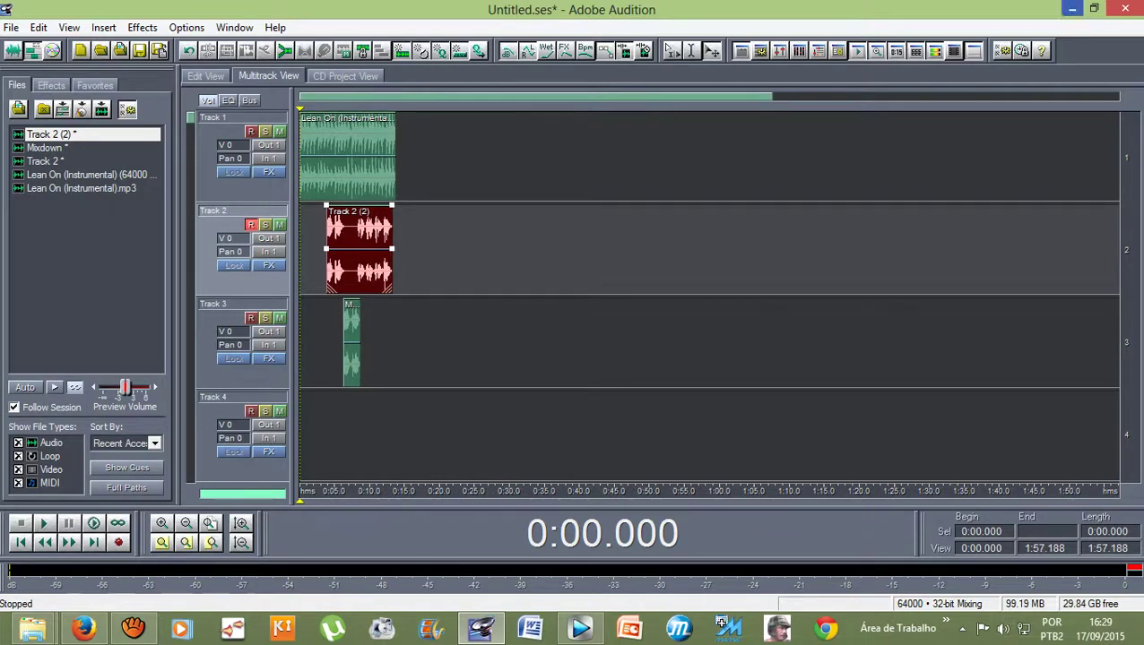